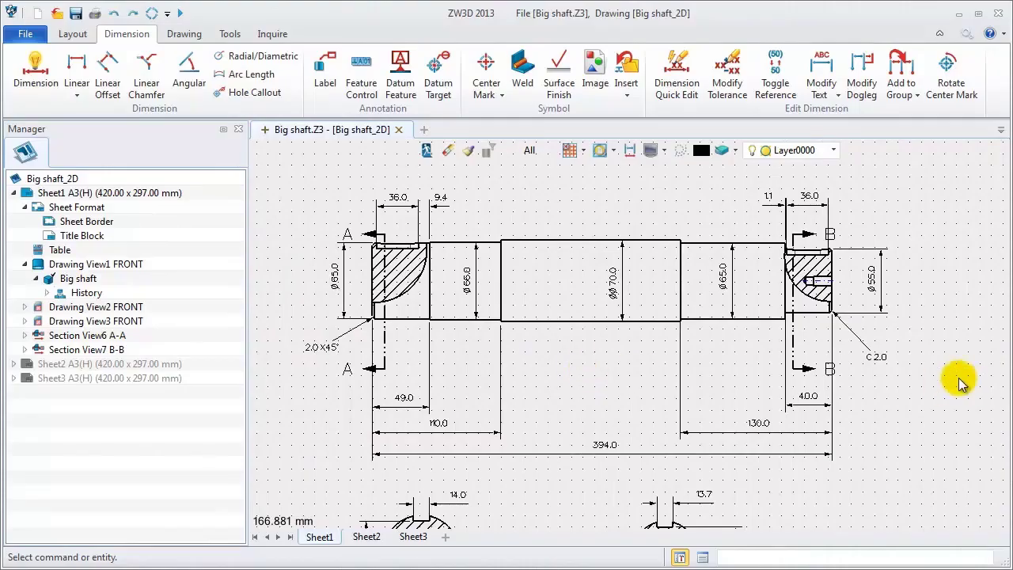
- Nudge the C2.0 chamfer callout slightly up and to the right
click(876, 356)
click(881, 350)
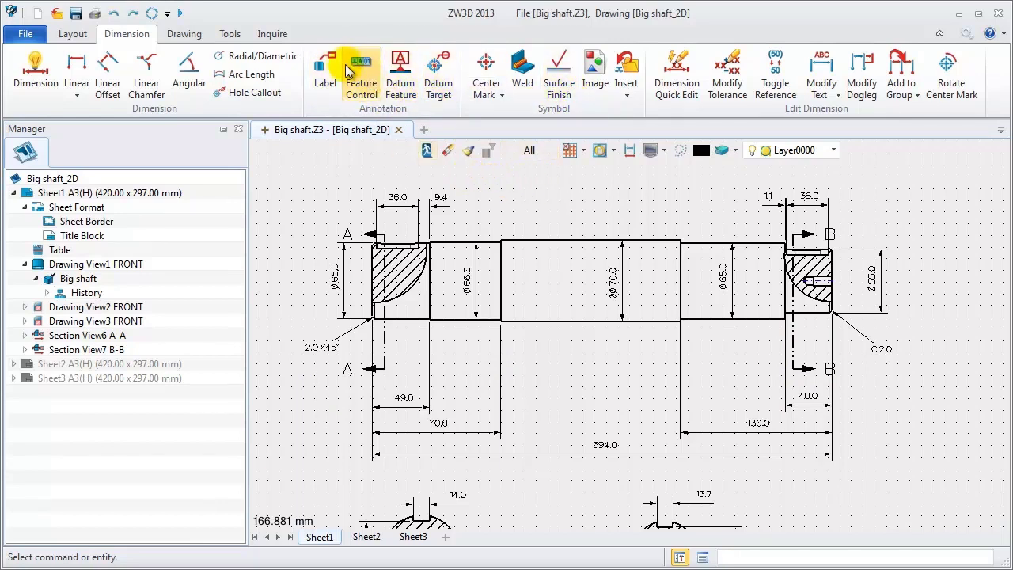
- Draw a label leader from the threaded hole end through a bend point to a horizontal shoulder
click(340, 91)
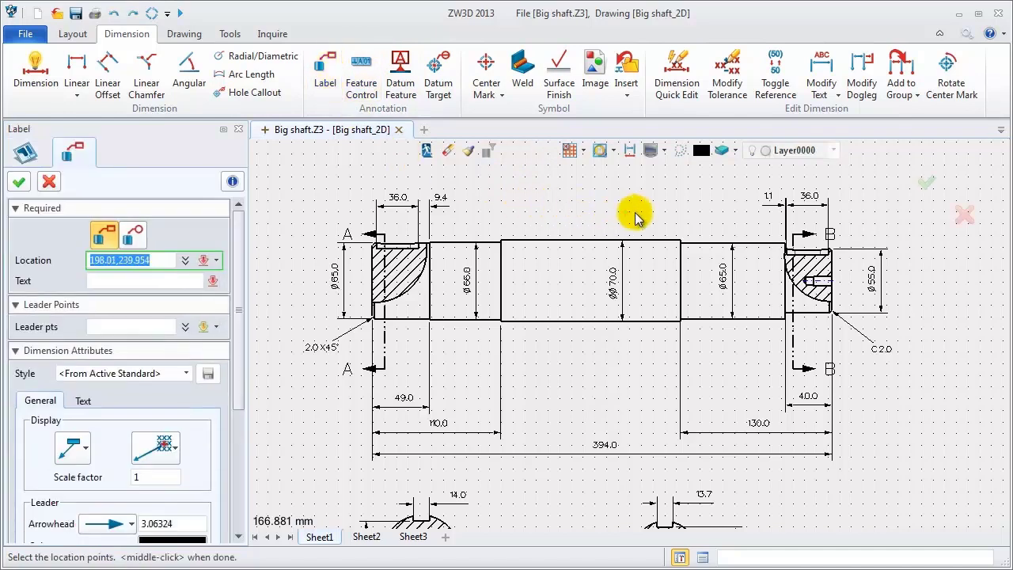
scroll(940, 321, up, 4)
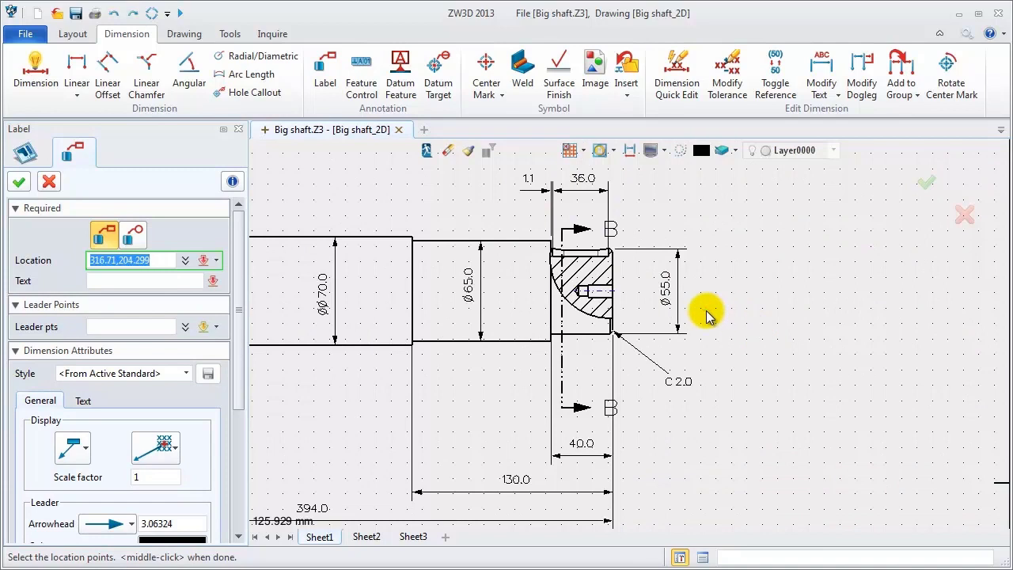
scroll(625, 300, up, 1)
scroll(625, 300, up, 1)
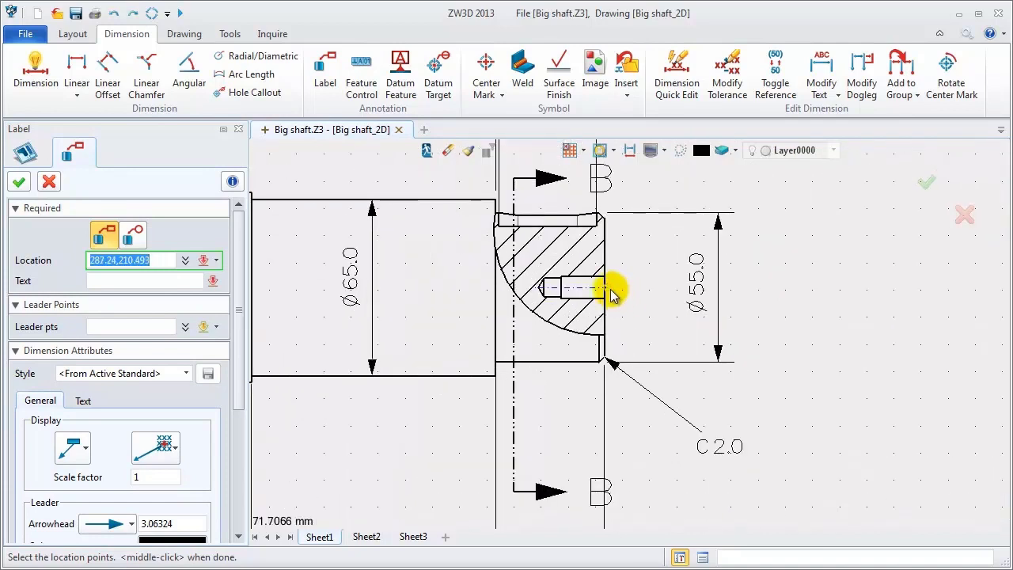
click(608, 290)
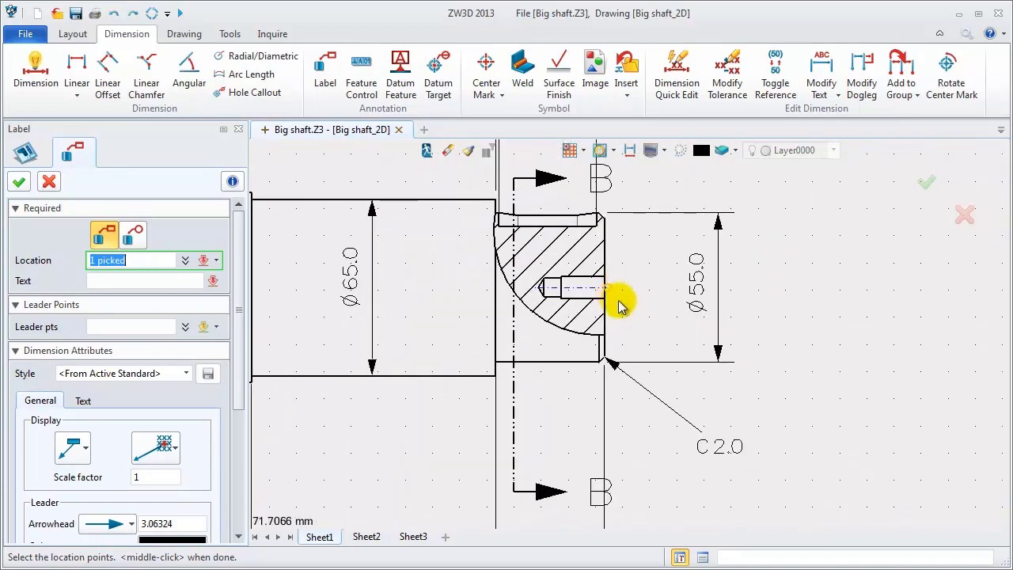
click(724, 407)
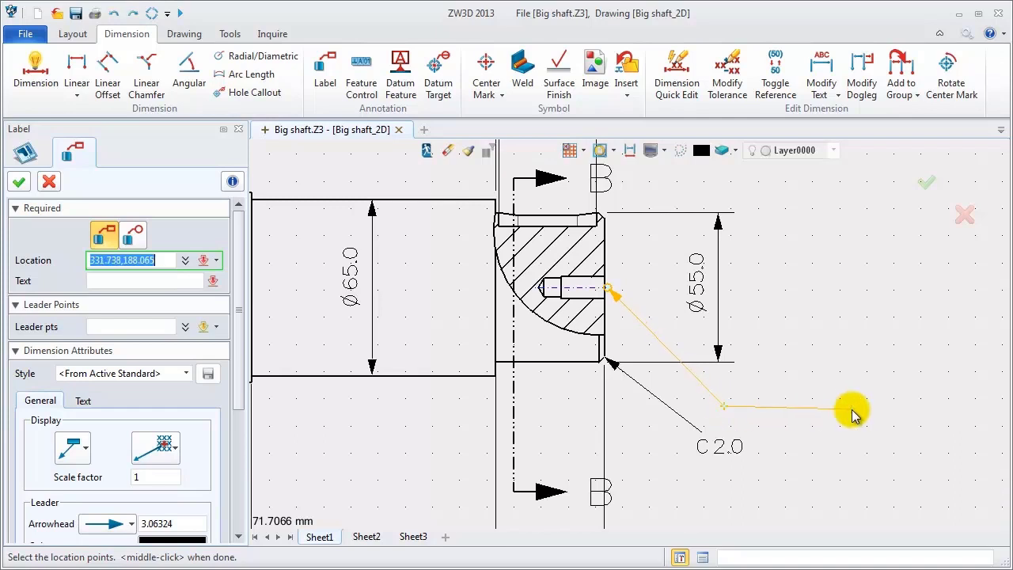
click(804, 407)
middle_click(804, 407)
right_click(212, 281)
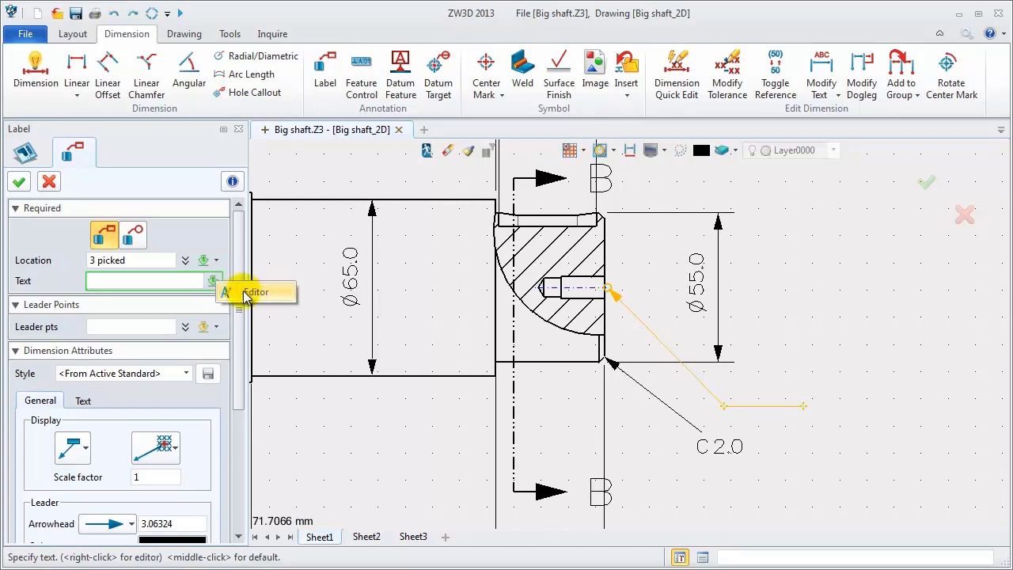
- Write the hole callout Ø6.80 depth 22.25 and counterbore Ø8.00 depth 16.00 in the Dimension Editor
click(251, 292)
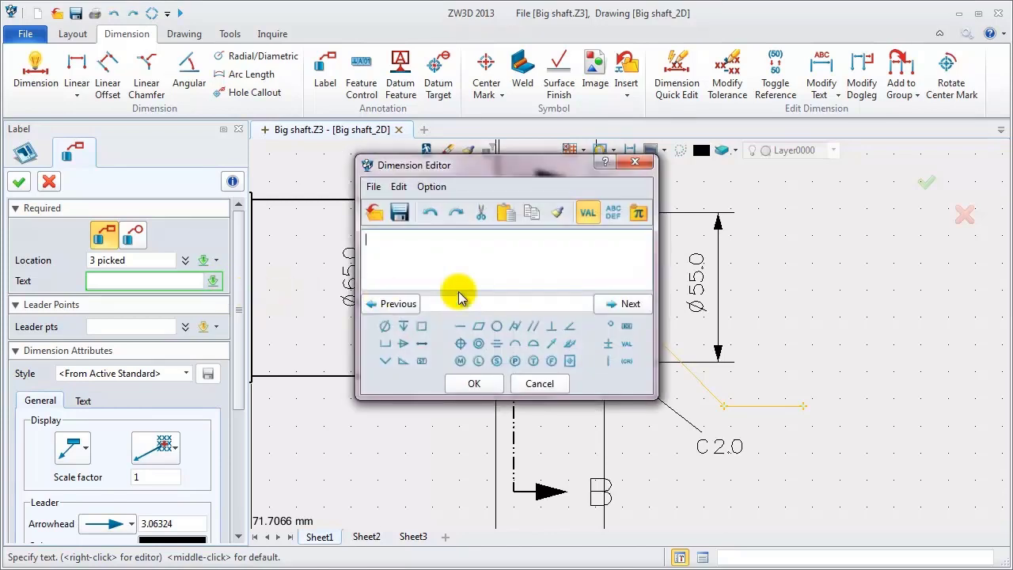
click(382, 327)
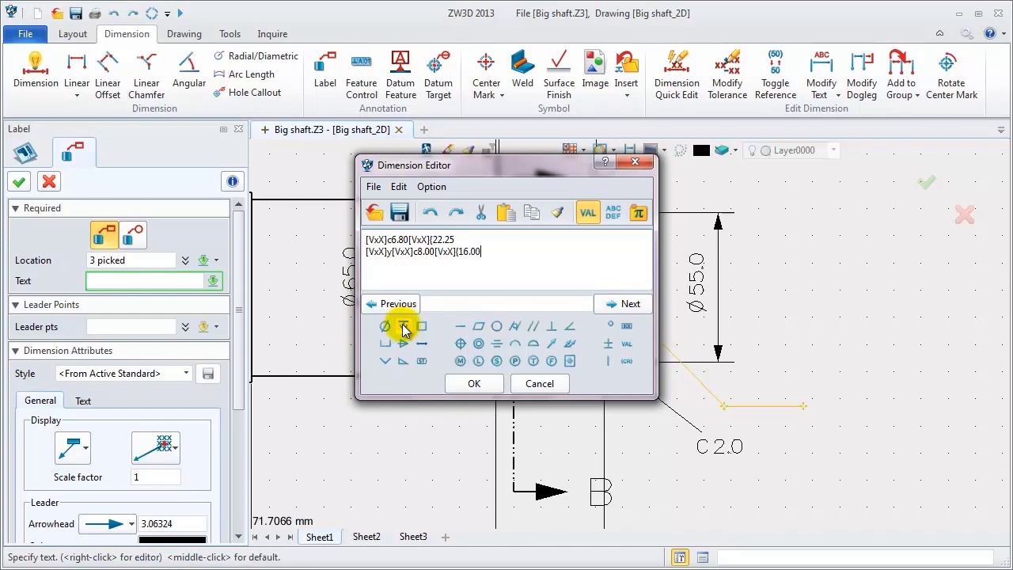
- Accept the two-line callout text and bring the whole callout into view
click(472, 384)
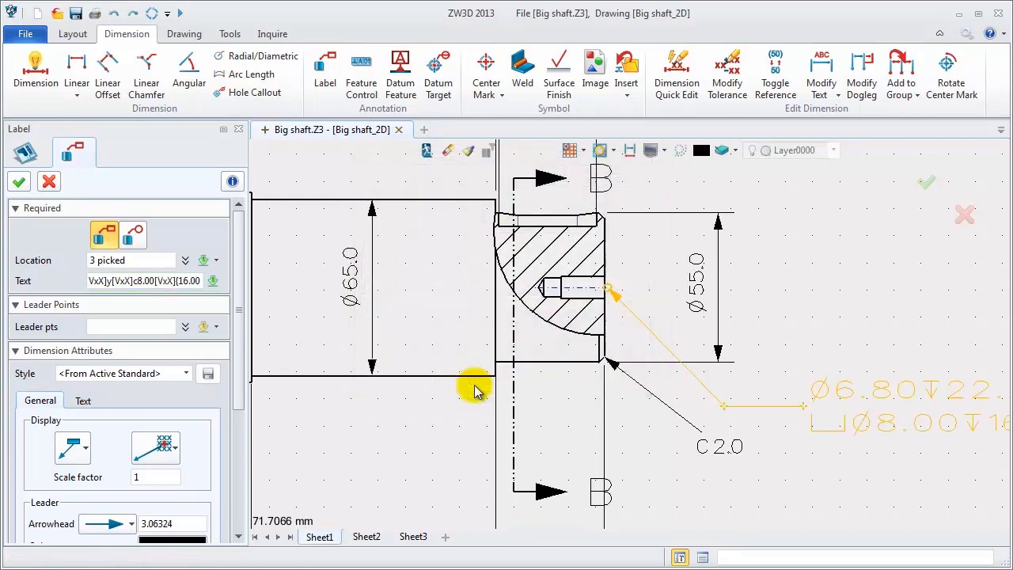
mouse_move(475, 410)
middle_down()
mouse_move(414, 409)
mouse_move(351, 373)
middle_up()
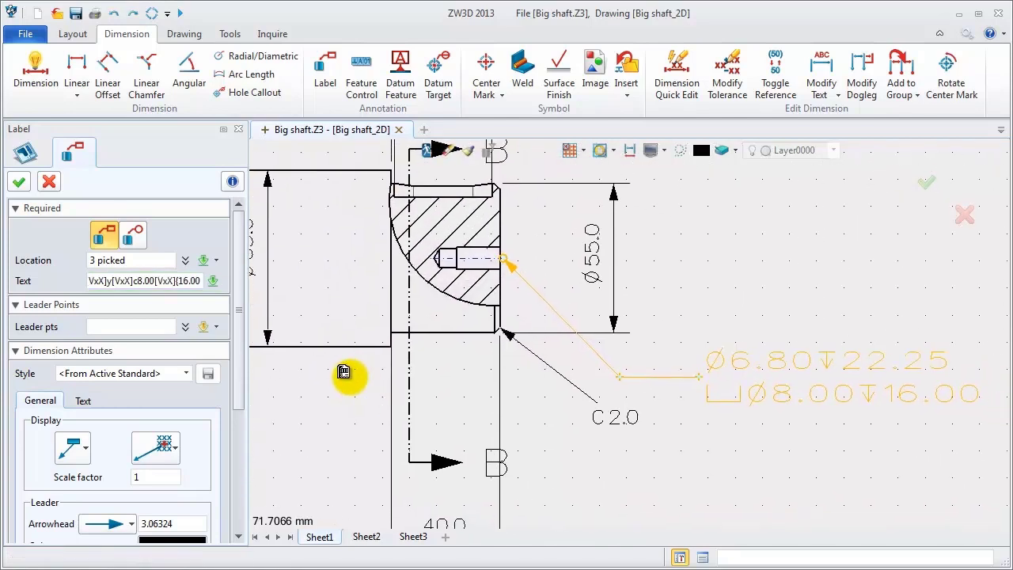
drag(238, 396, 229, 484)
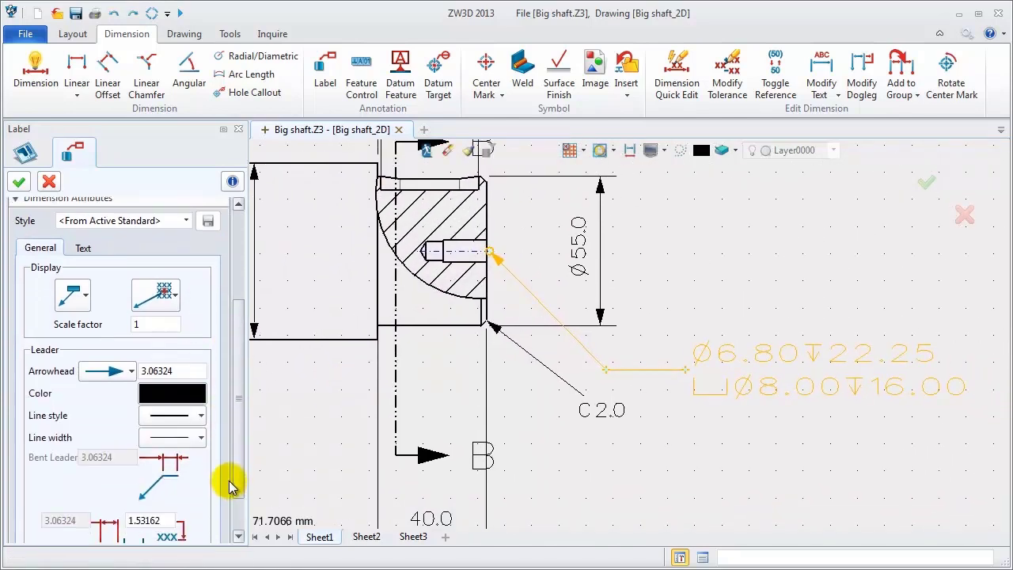
scroll(158, 412, up, 1)
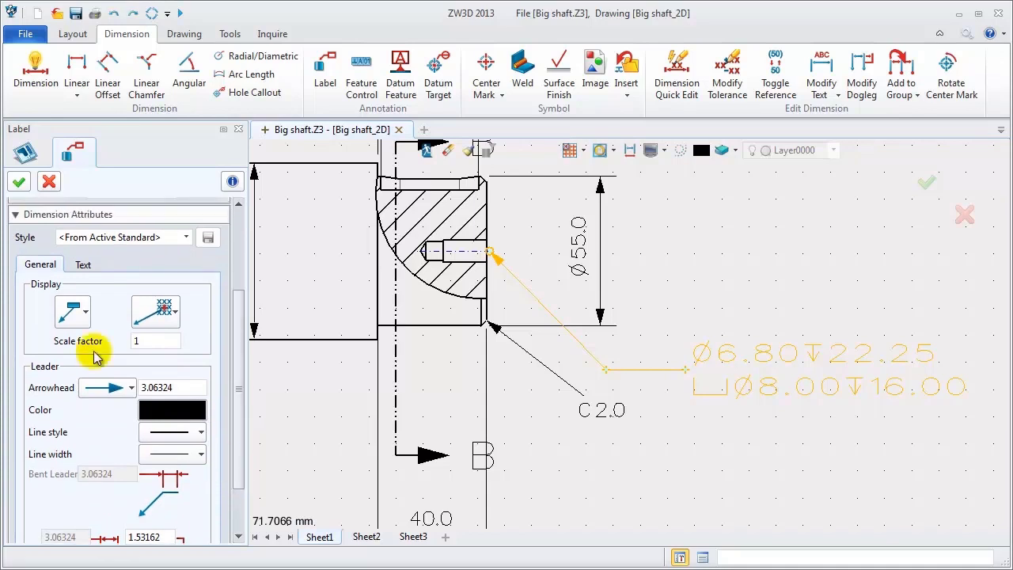
- Set the callout's text height to 2.5 and width factor to 0.75
click(83, 264)
drag(155, 409, 116, 416)
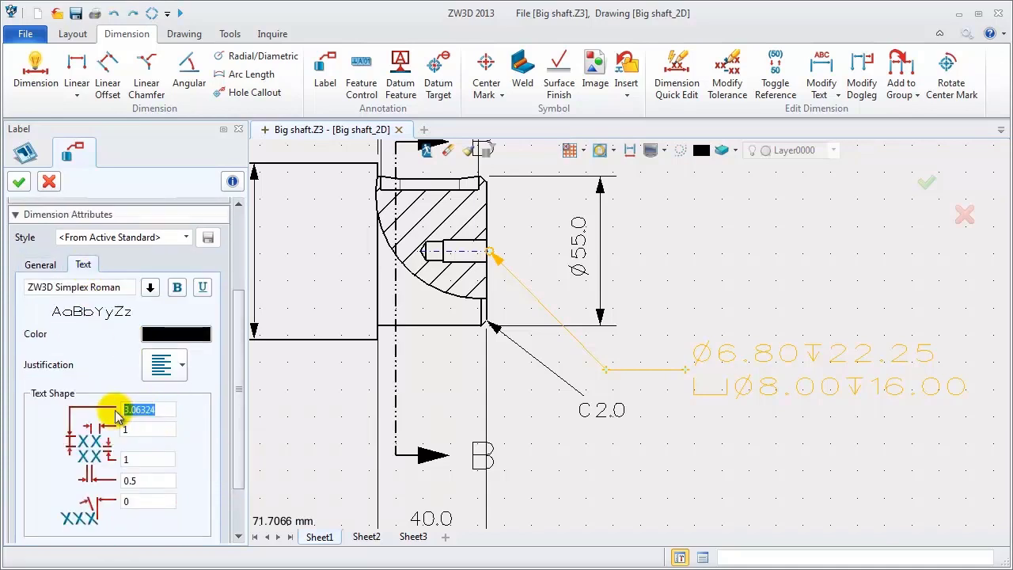
text(2.5)
key(Tab)
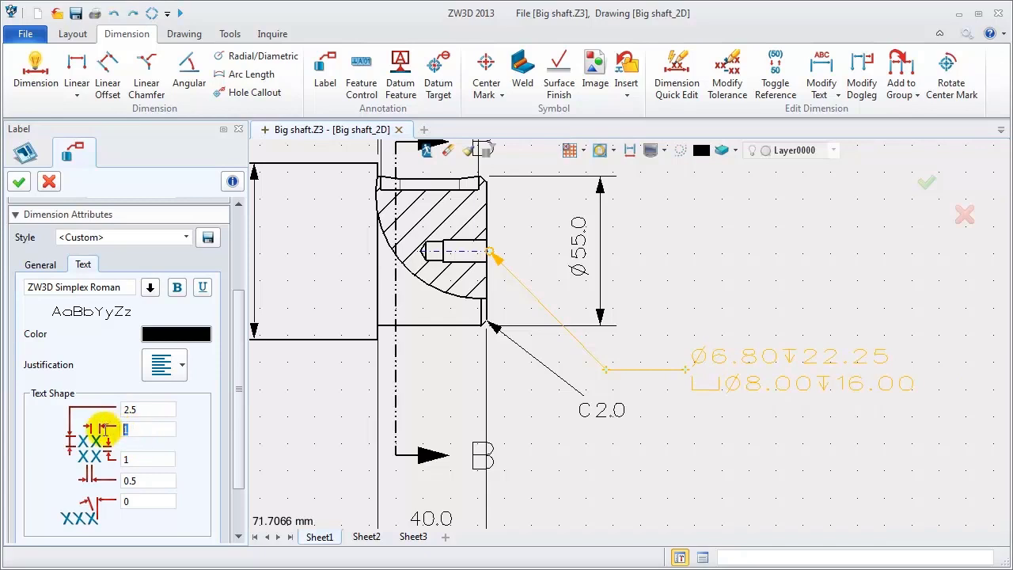
text(0.75)
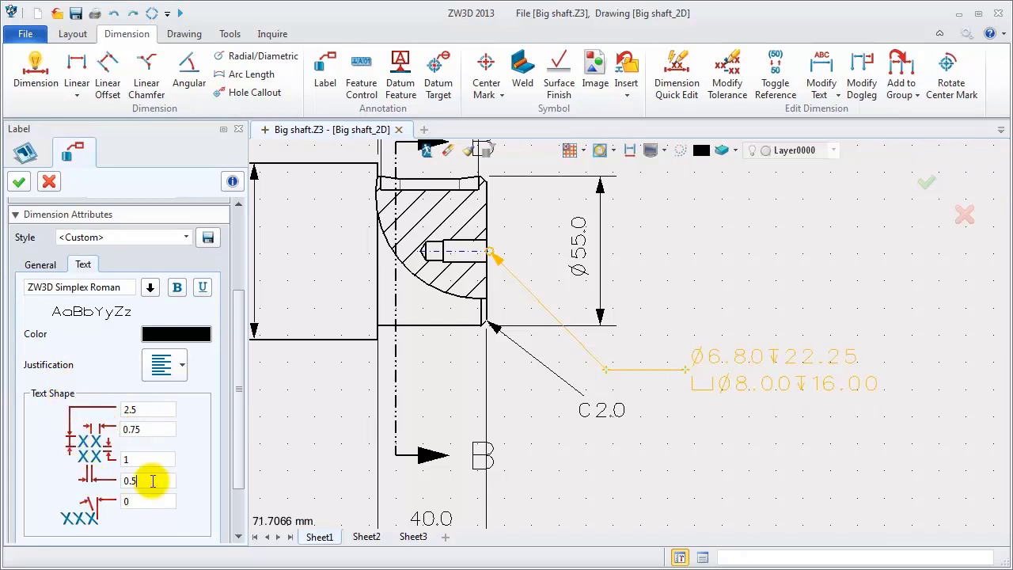
drag(142, 480, 115, 479)
- Set text spacing to 0.2, commit the hole callout, and zoom out to the full front view
text(0.2)
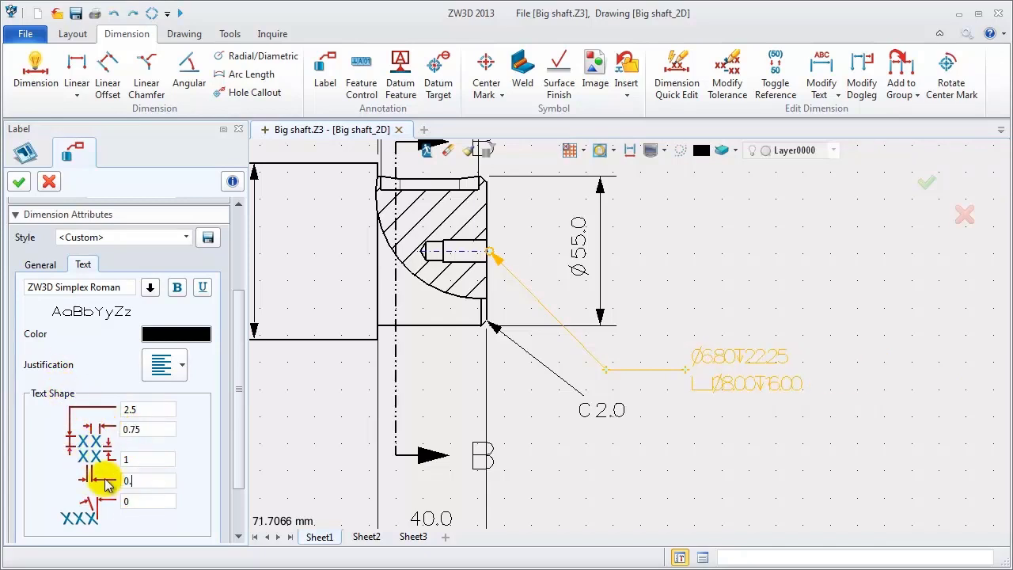
click(19, 182)
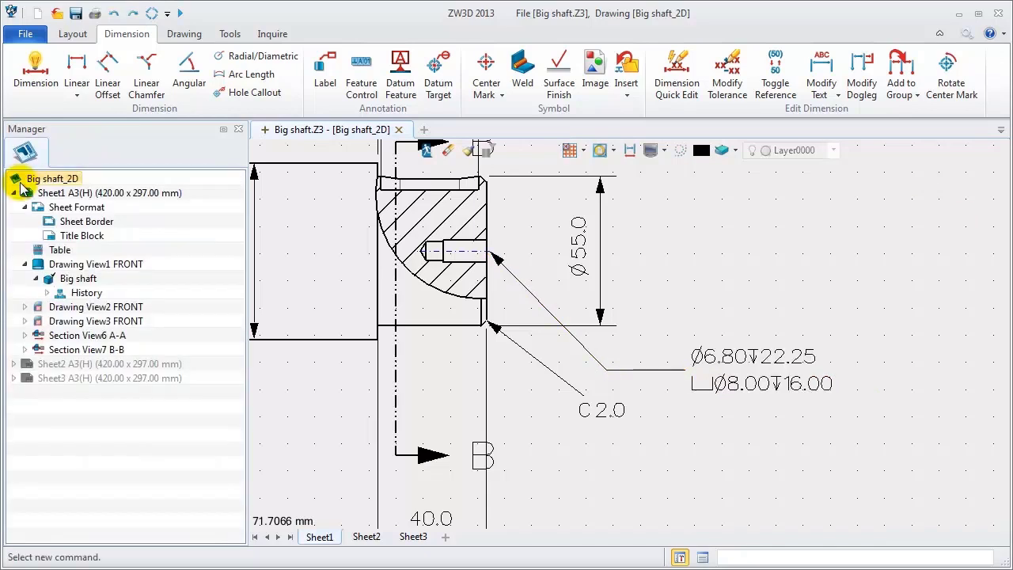
click(50, 182)
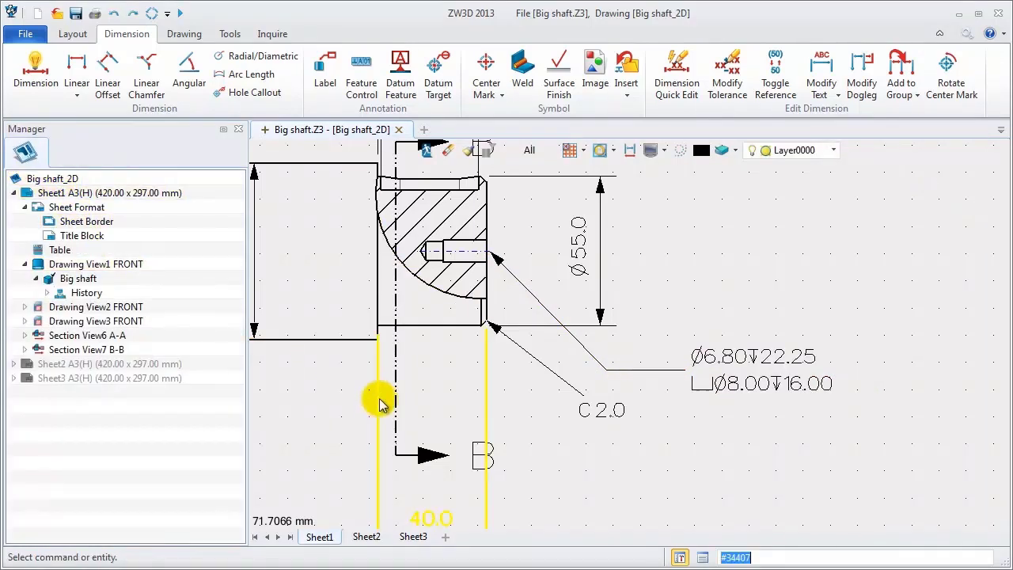
middle_drag(355, 407, 644, 396)
scroll(510, 409, down, 3)
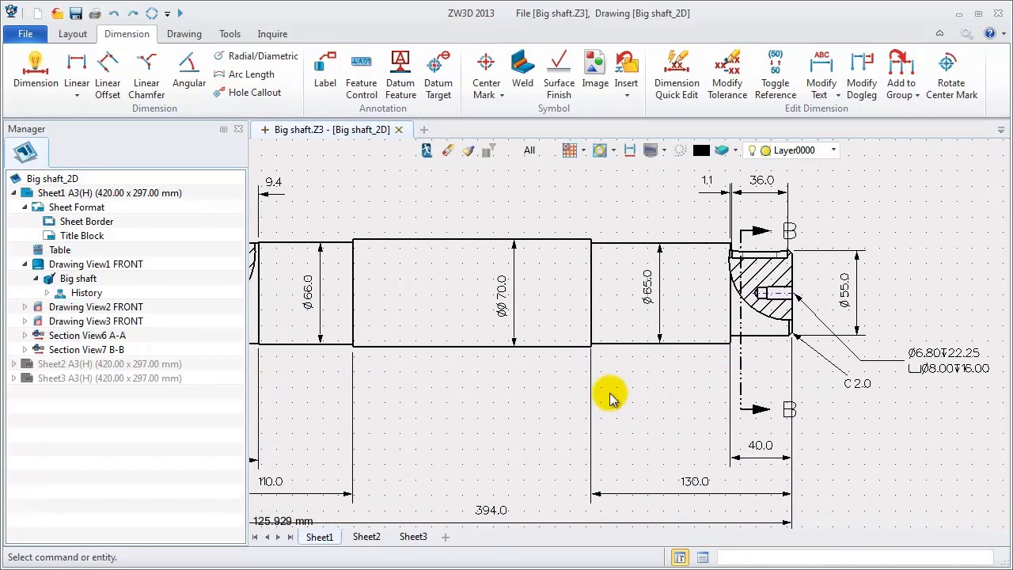
scroll(500, 410, down, 1)
mouse_move(430, 414)
middle_down()
mouse_move(515, 389)
mouse_move(524, 367)
mouse_move(509, 365)
middle_up()
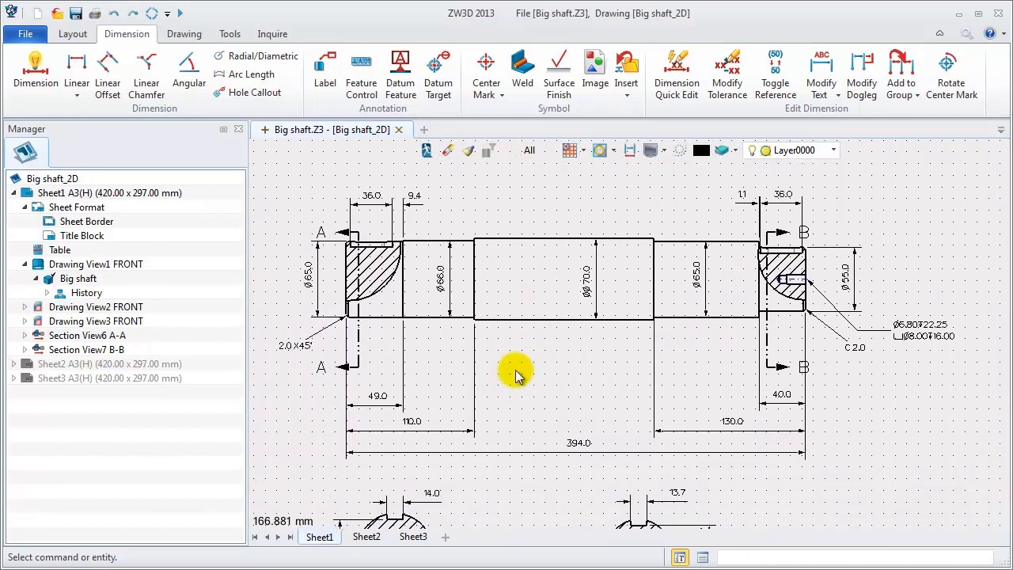
- Place a circled datum A symbol above the top edge of the Ø70 shaft section
click(400, 82)
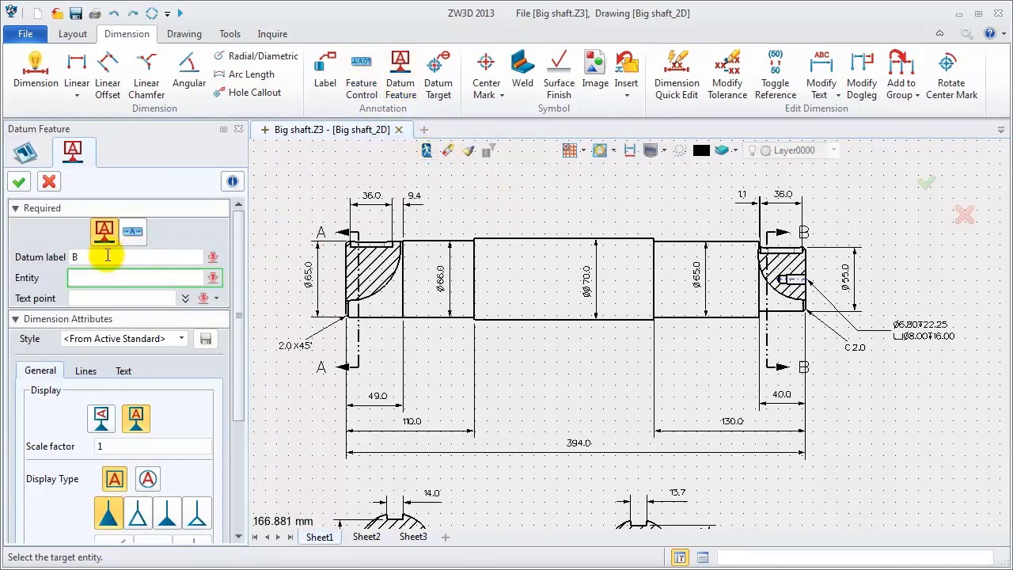
click(60, 259)
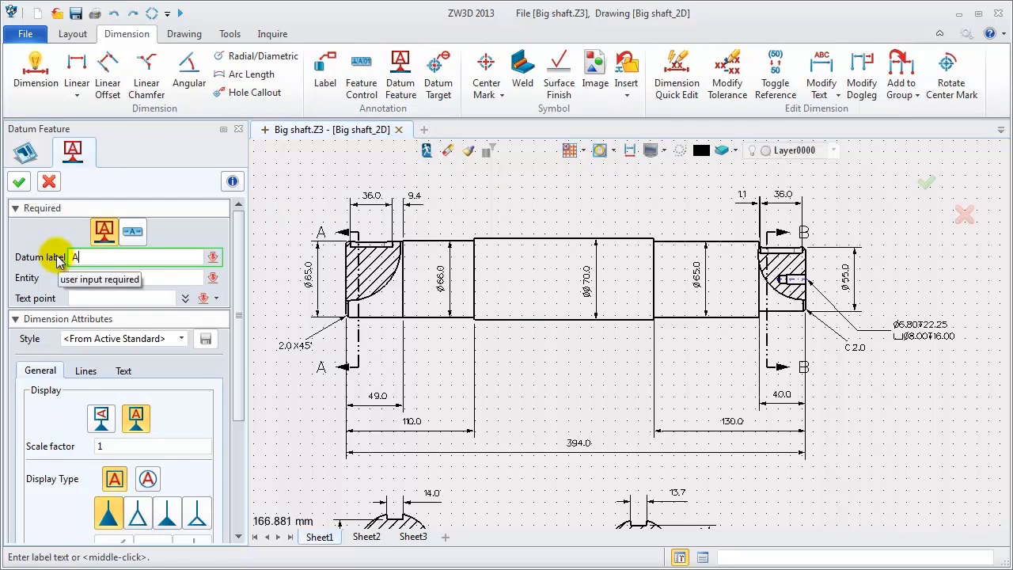
click(170, 278)
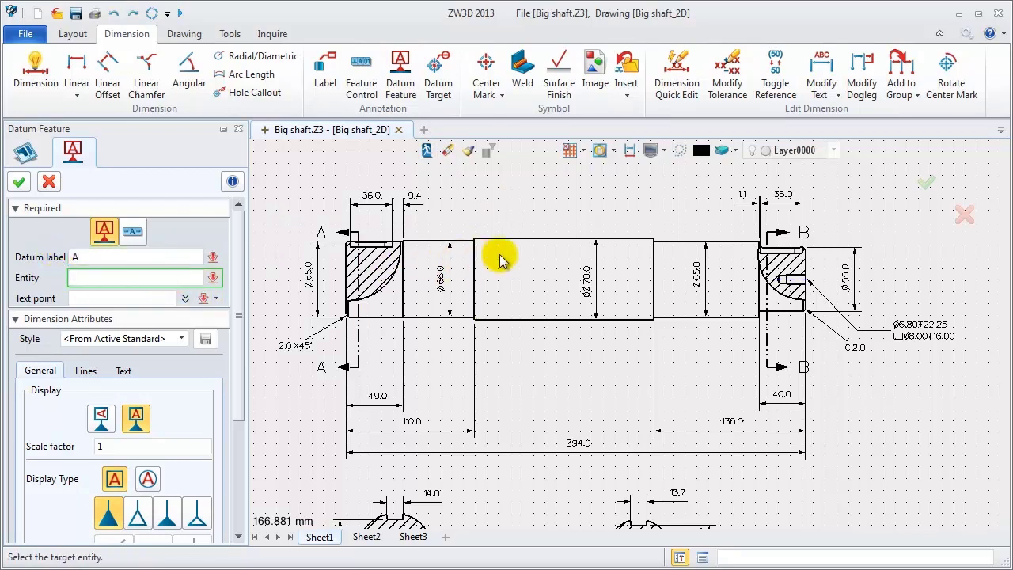
click(543, 239)
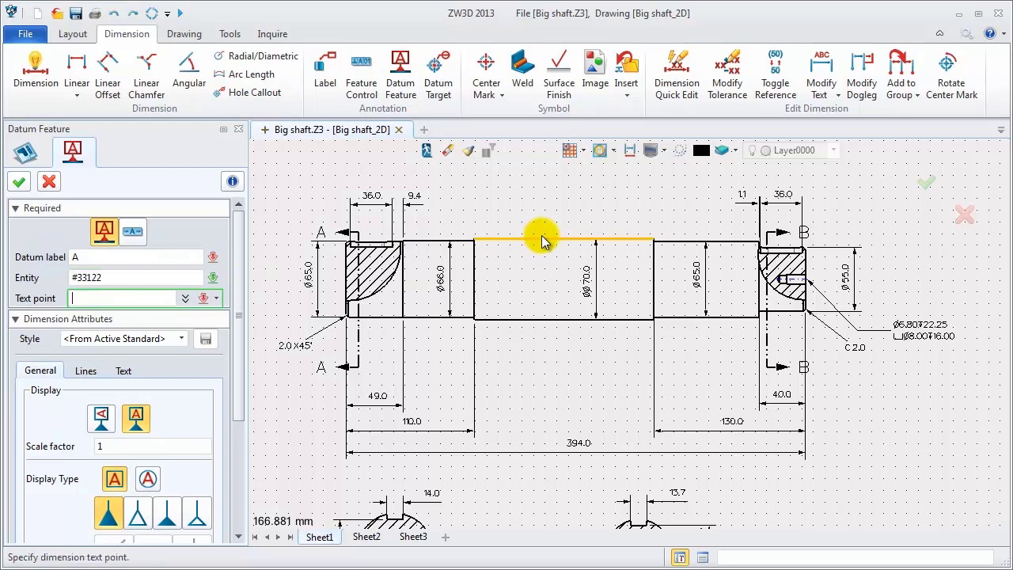
click(555, 220)
click(553, 209)
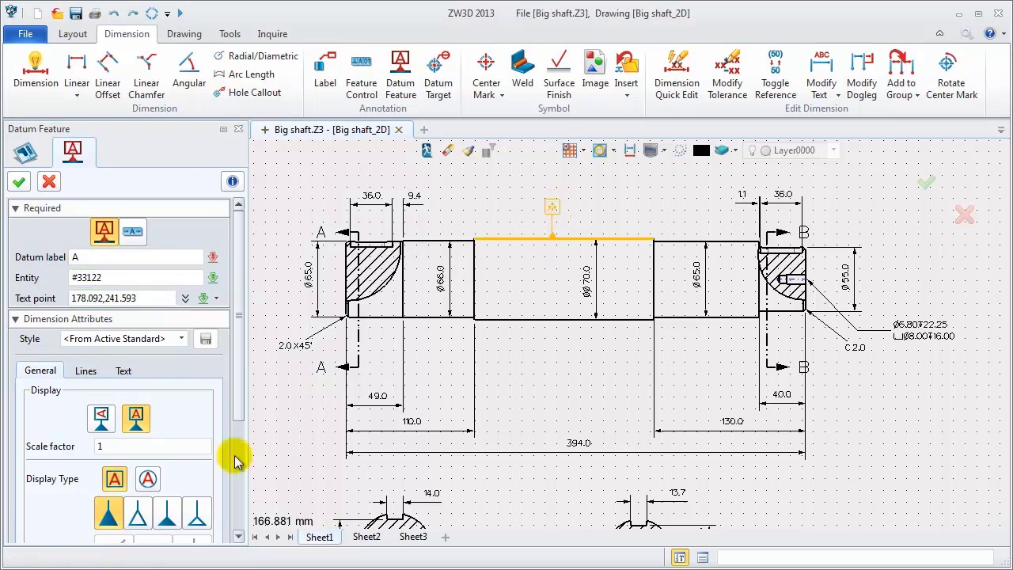
click(148, 480)
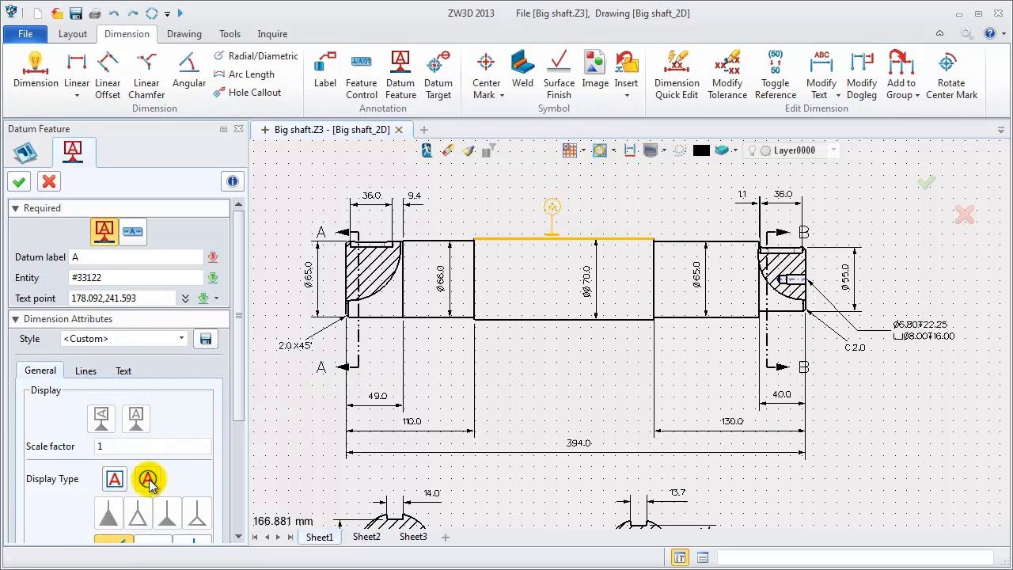
click(19, 181)
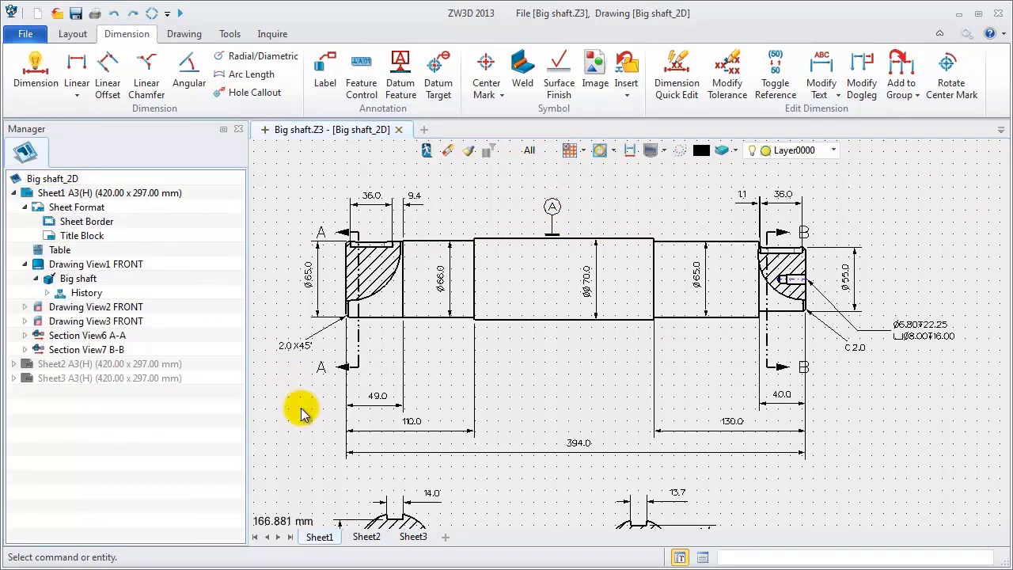
middle_drag(301, 409, 319, 403)
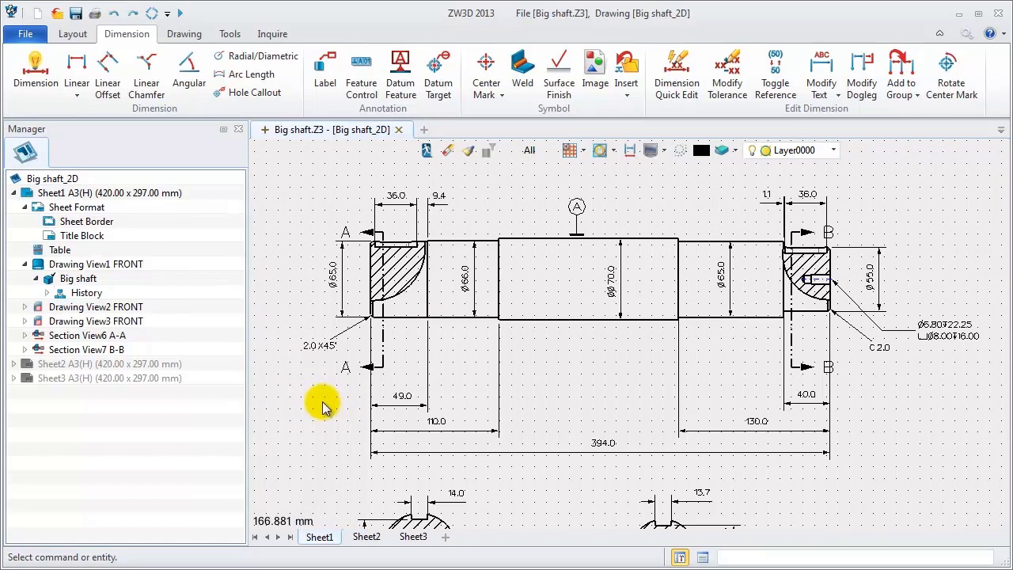
- Define a concentricity feature control frame with Ø0.06 tolerance referencing datum A
click(361, 79)
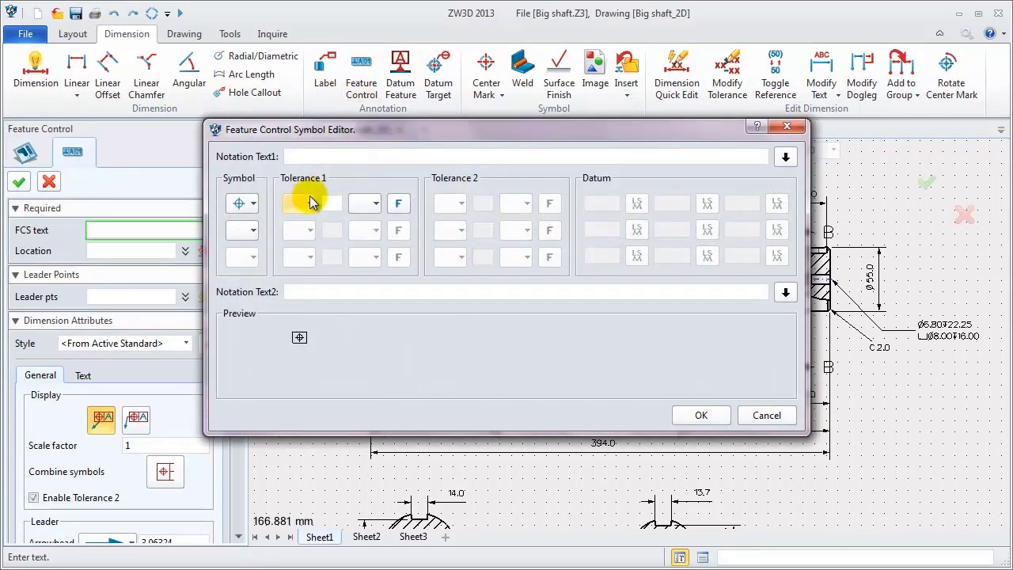
click(254, 204)
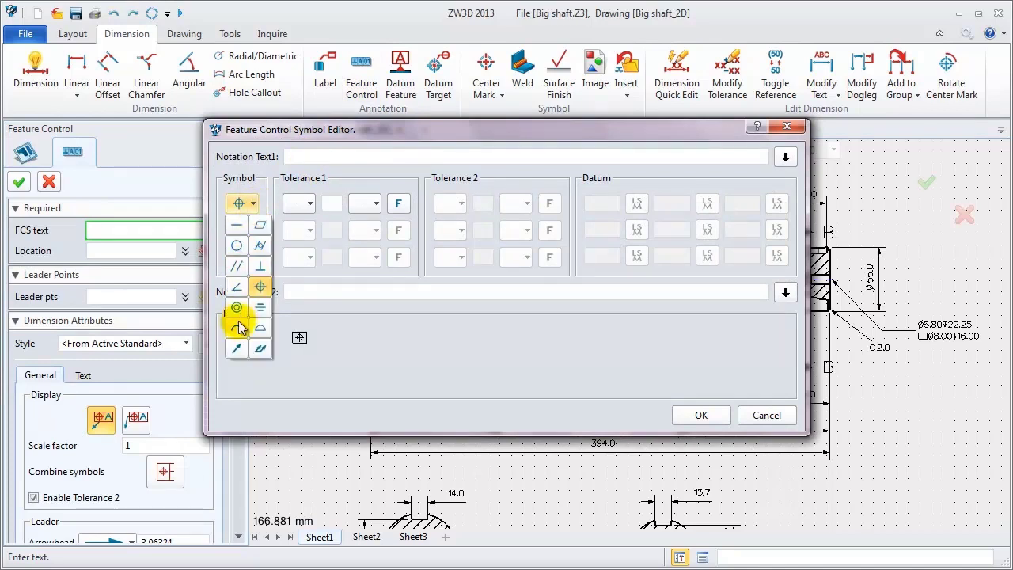
click(237, 308)
click(308, 203)
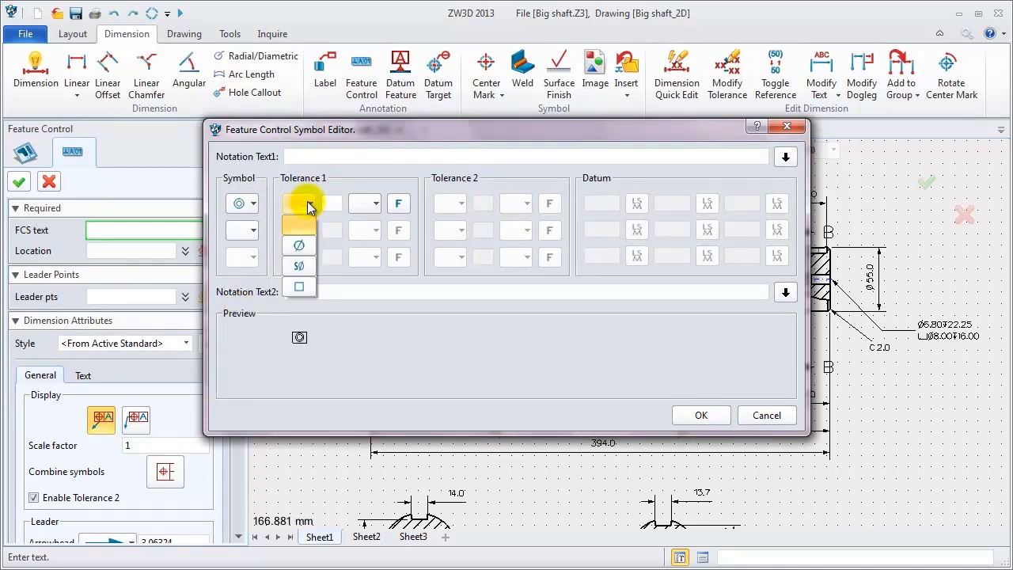
click(301, 243)
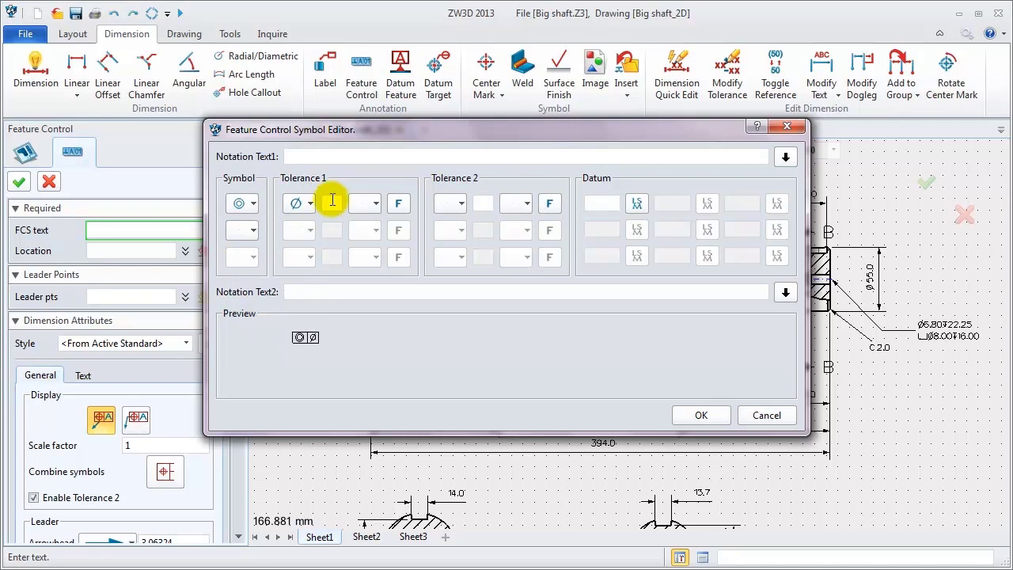
click(332, 203)
text(0.06)
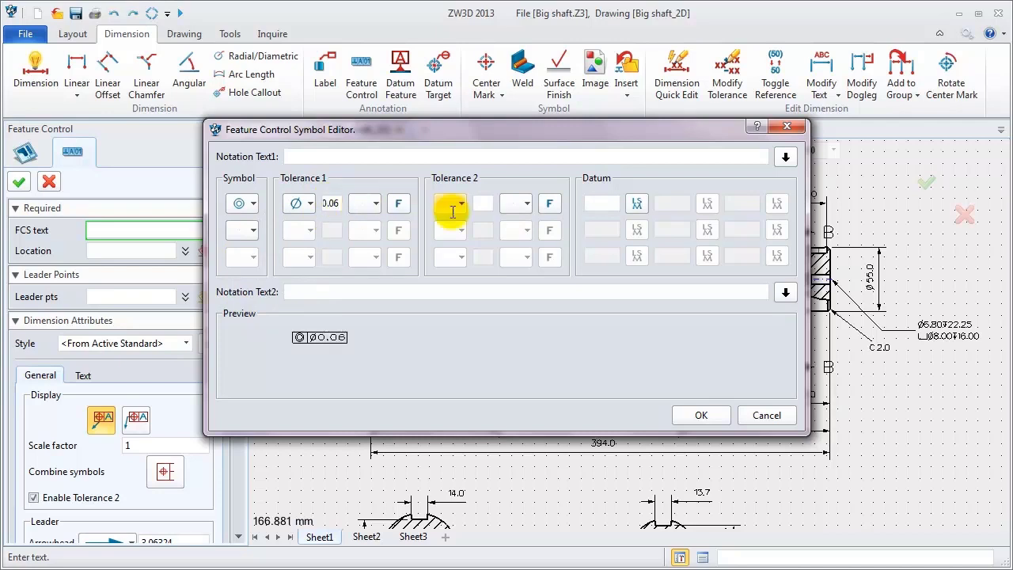
click(596, 204)
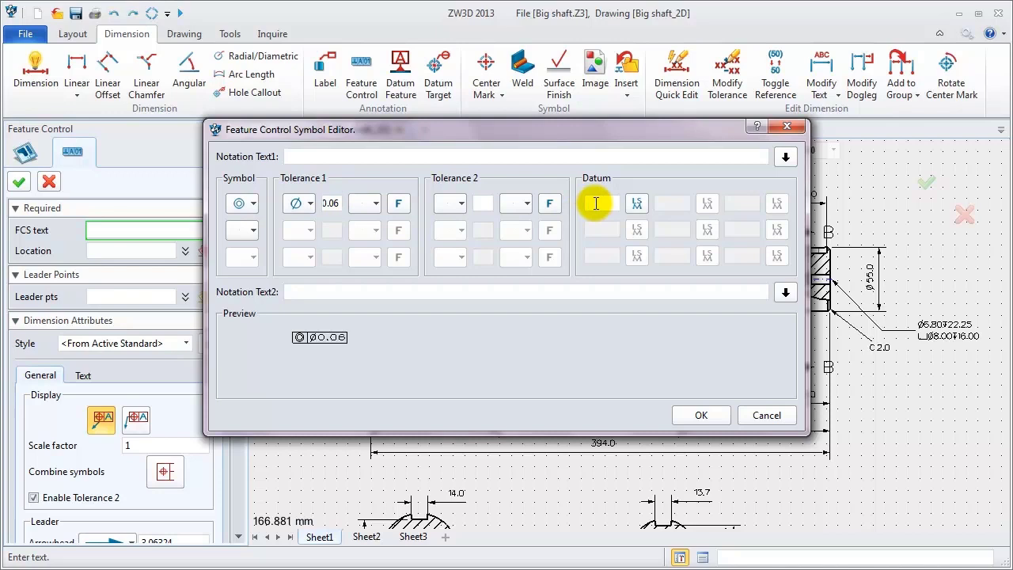
text(A)
click(702, 412)
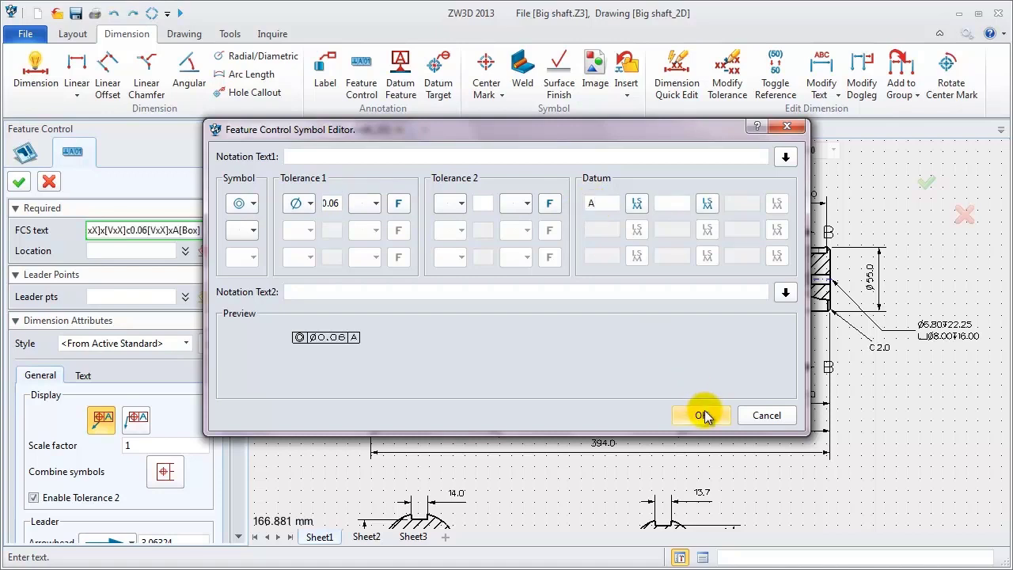
- Place the Ø0.06 concentricity frame with its leader above the shaft's left end
right_drag(570, 357, 588, 389)
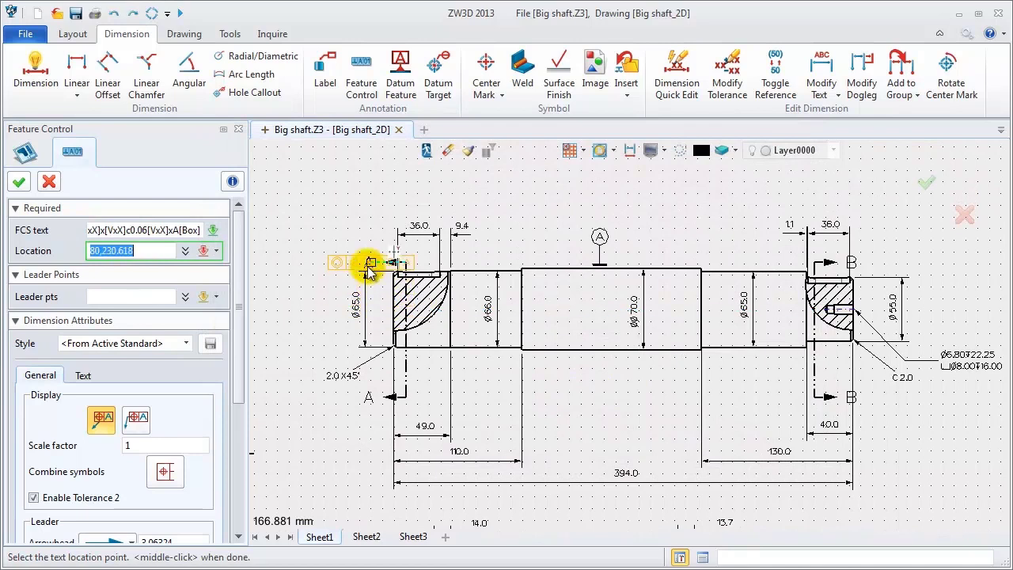
scroll(366, 270, up, 5)
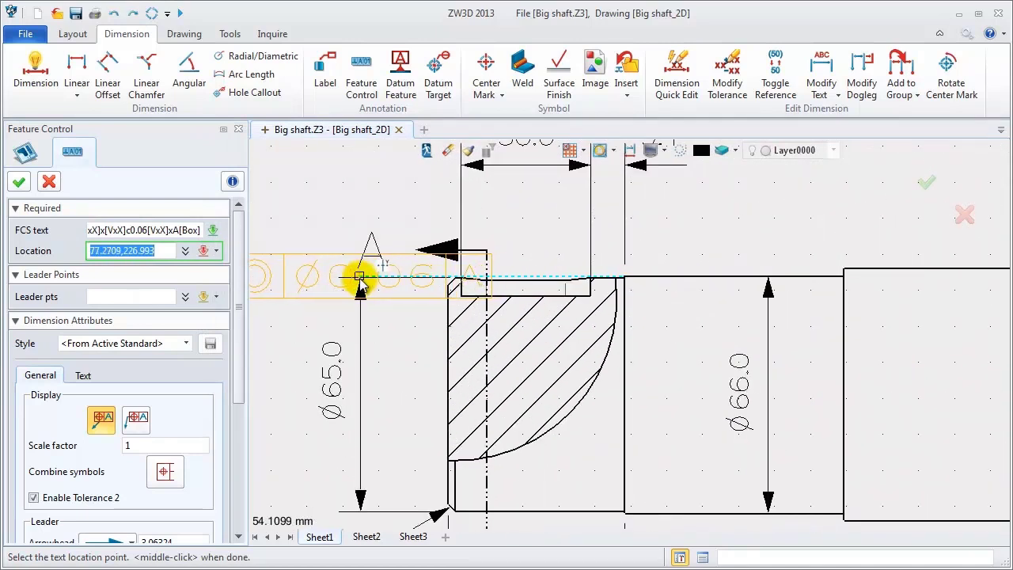
scroll(360, 281, down, 4)
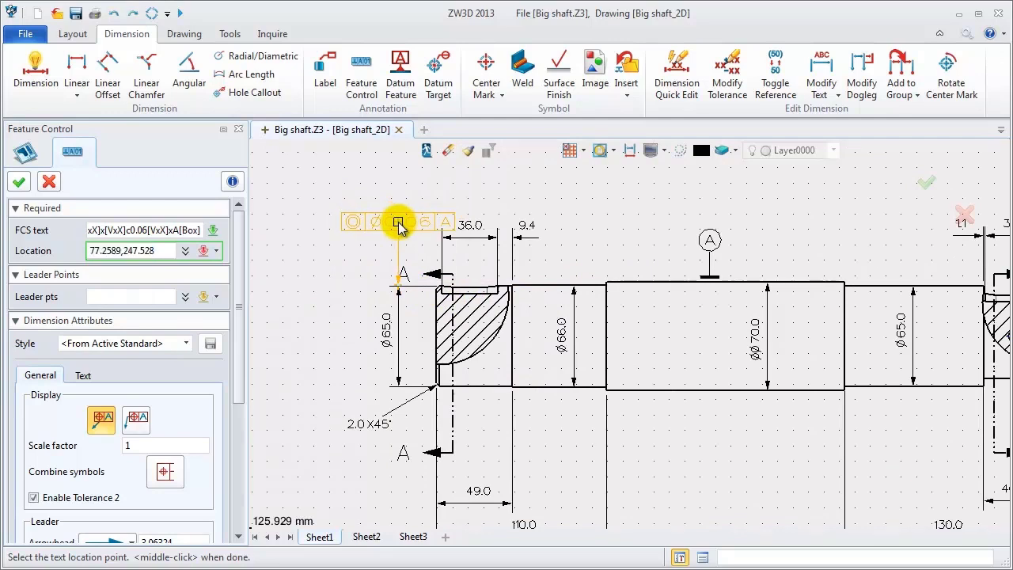
scroll(335, 230, down, 1)
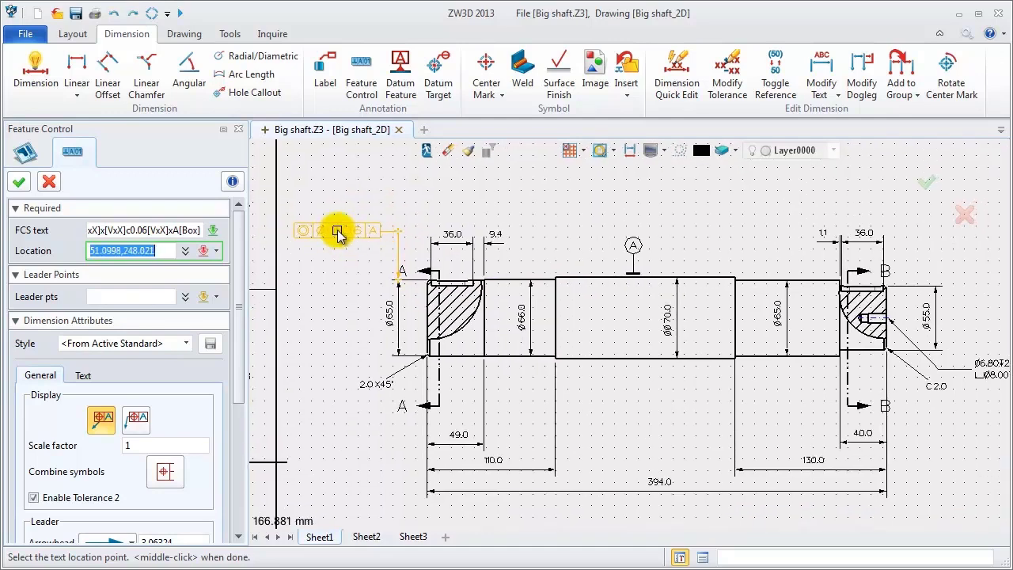
click(336, 236)
middle_click(331, 267)
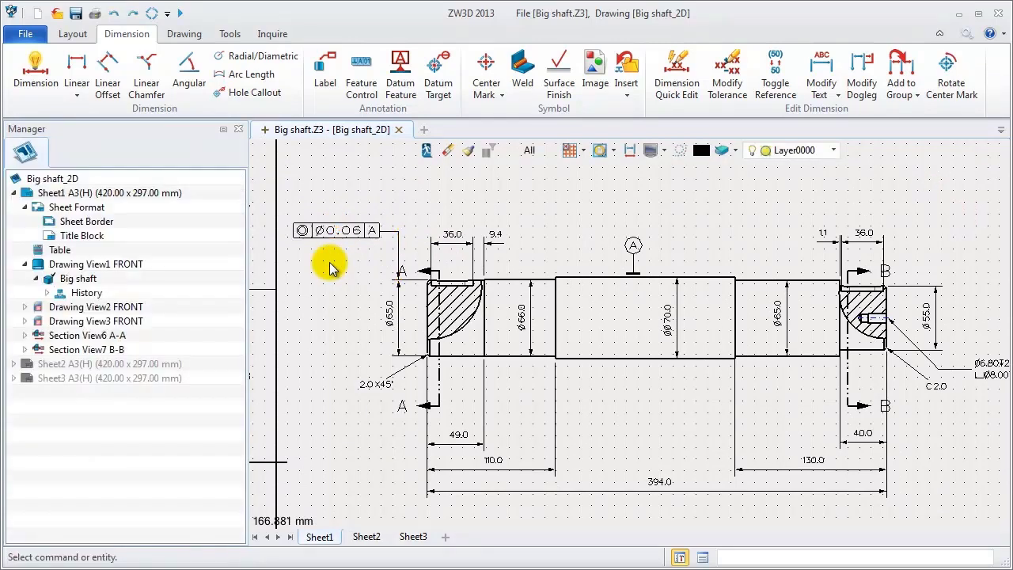
scroll(331, 268, down, 1)
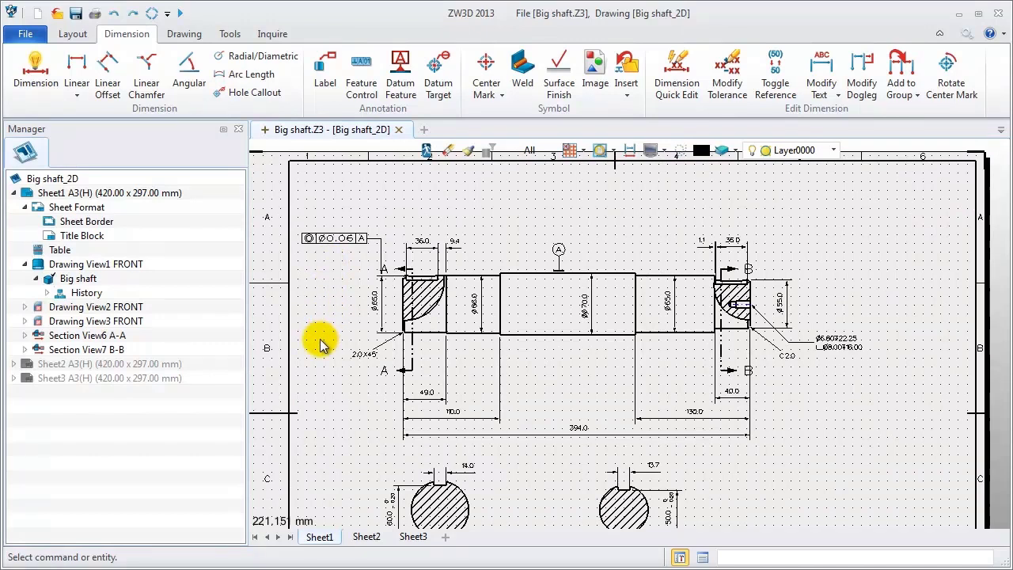
middle_drag(322, 341, 333, 289)
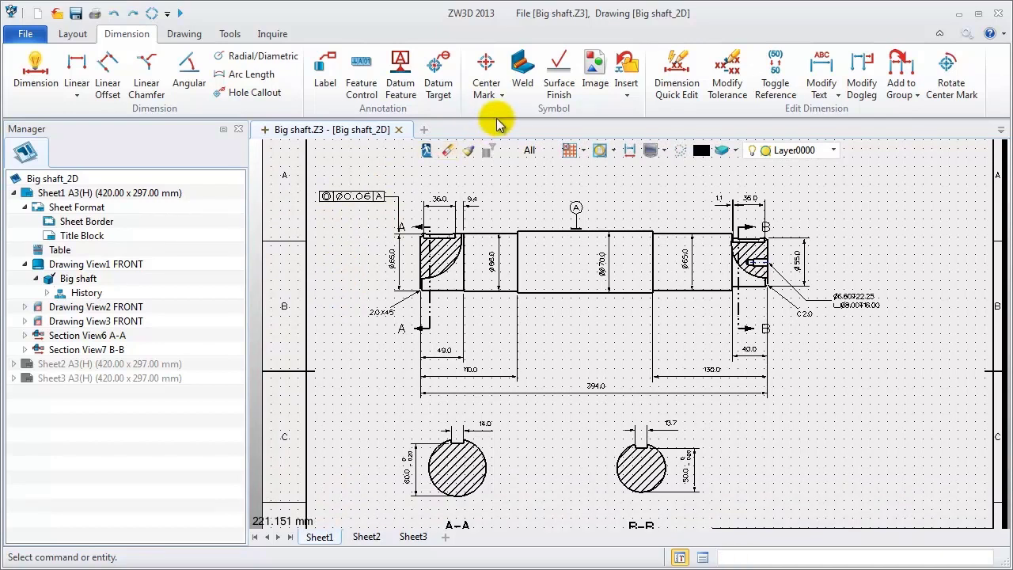
- Add extended-line center marks to the circles in sections A-A and B-B
click(490, 71)
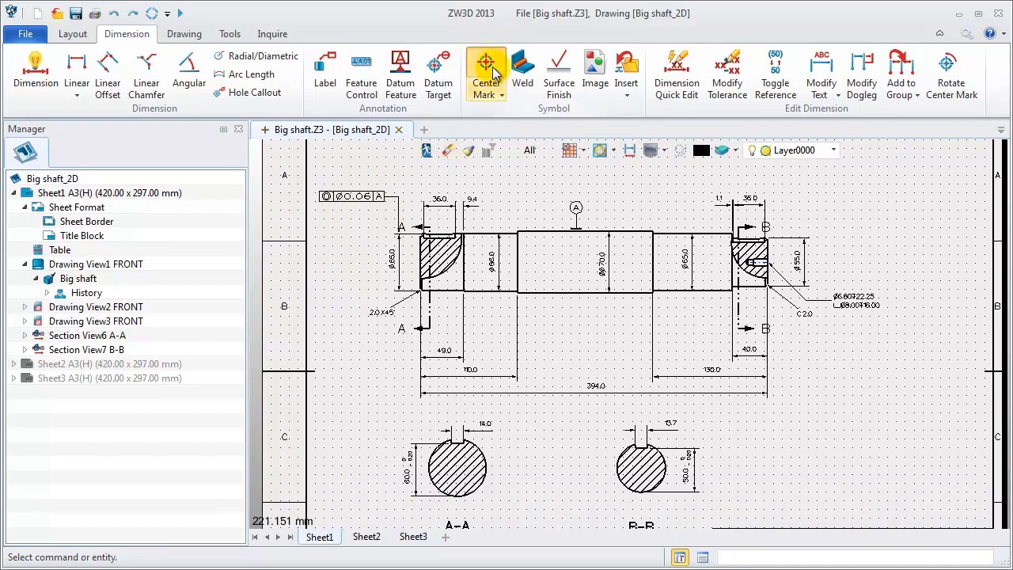
click(488, 466)
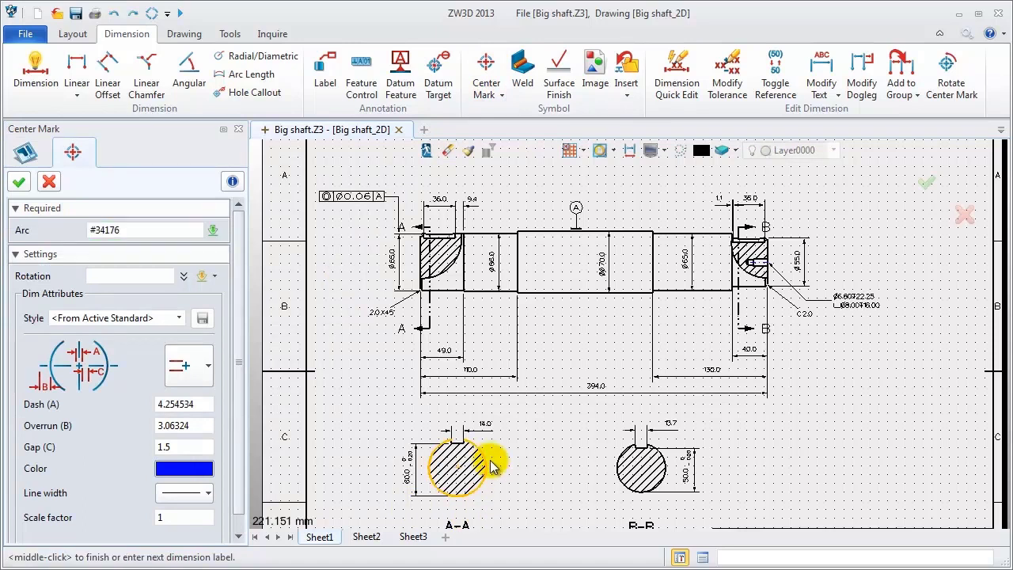
click(203, 365)
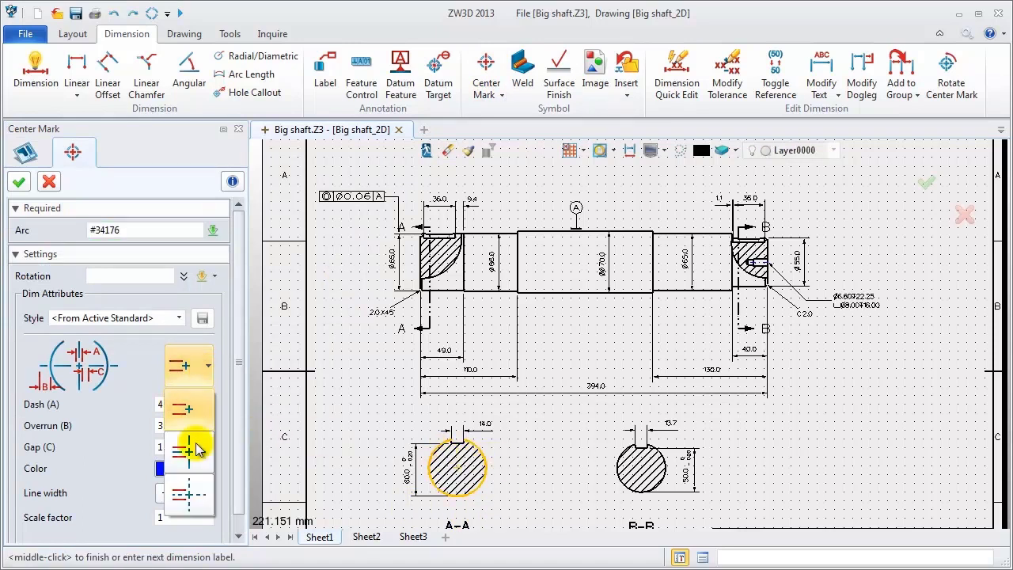
click(190, 494)
middle_click(314, 405)
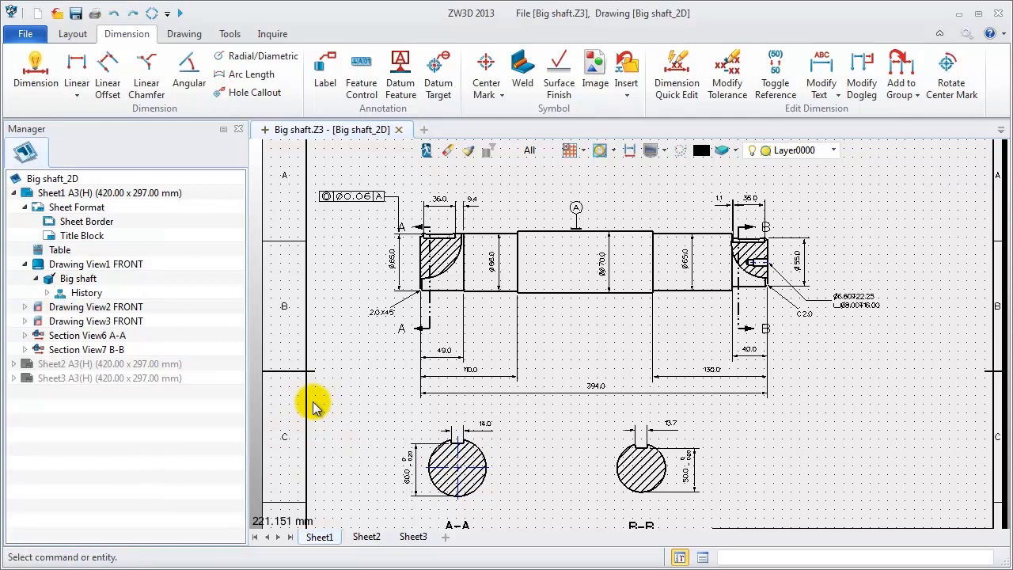
middle_click(314, 405)
click(615, 465)
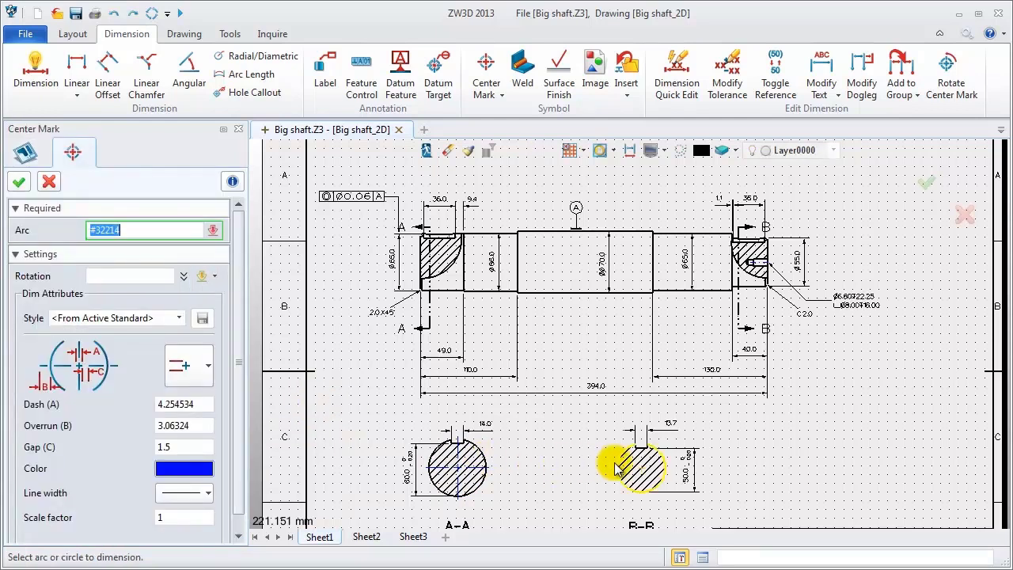
click(200, 366)
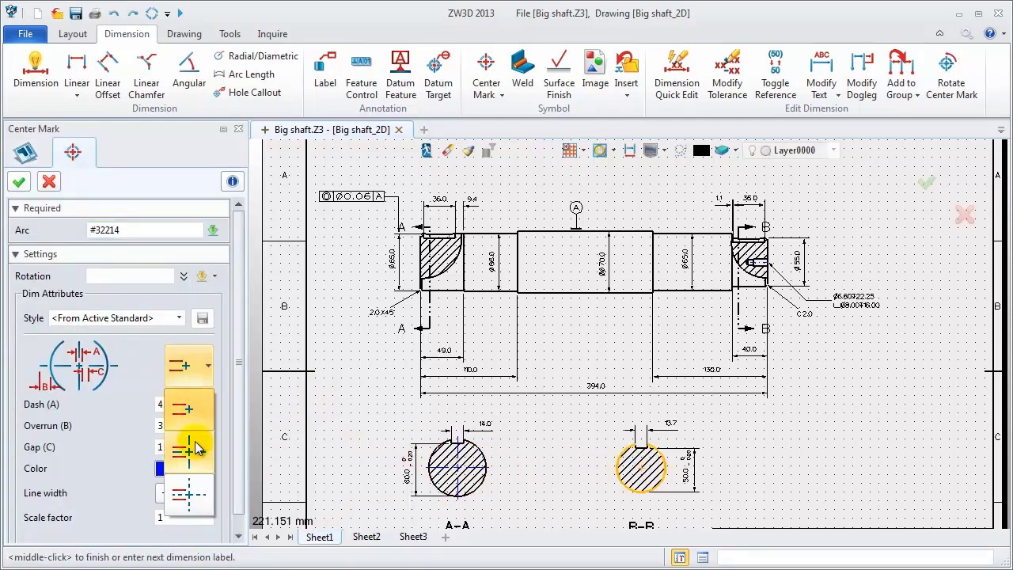
click(192, 496)
middle_click(348, 422)
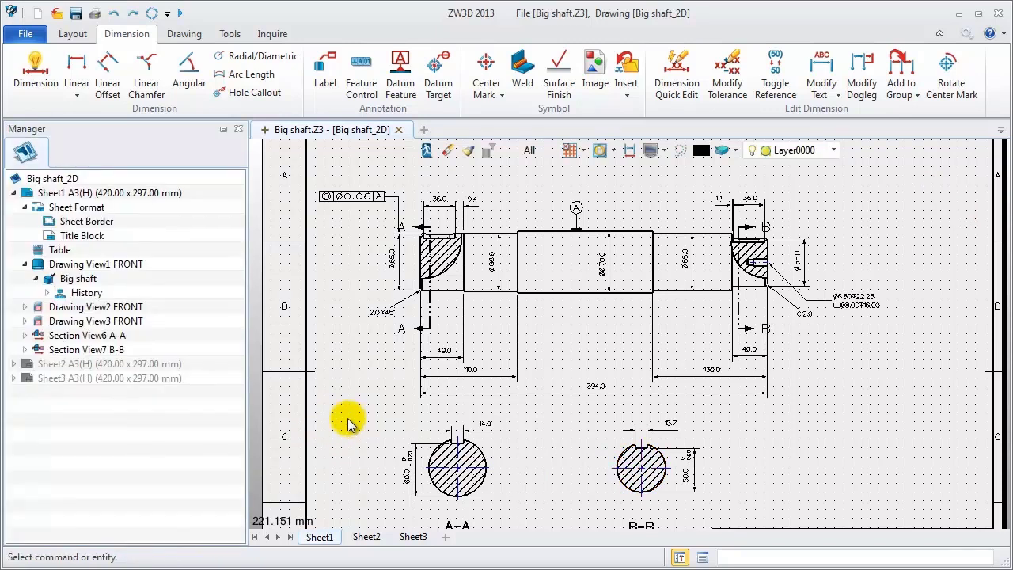
- Draw a centerline along the shaft axis between its top and bottom edges, overrunning both ends
click(504, 96)
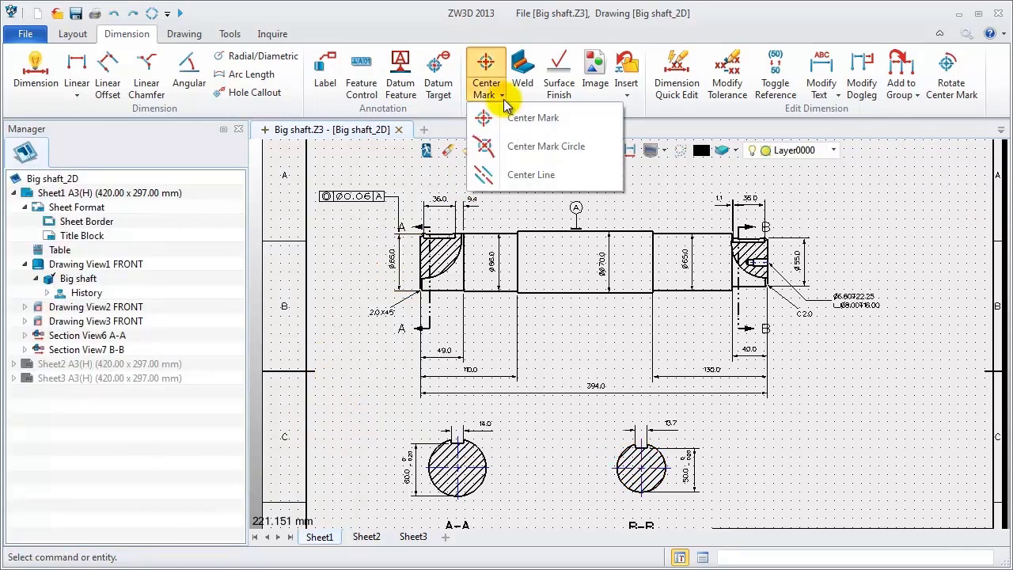
click(522, 176)
scroll(520, 188, up, 2)
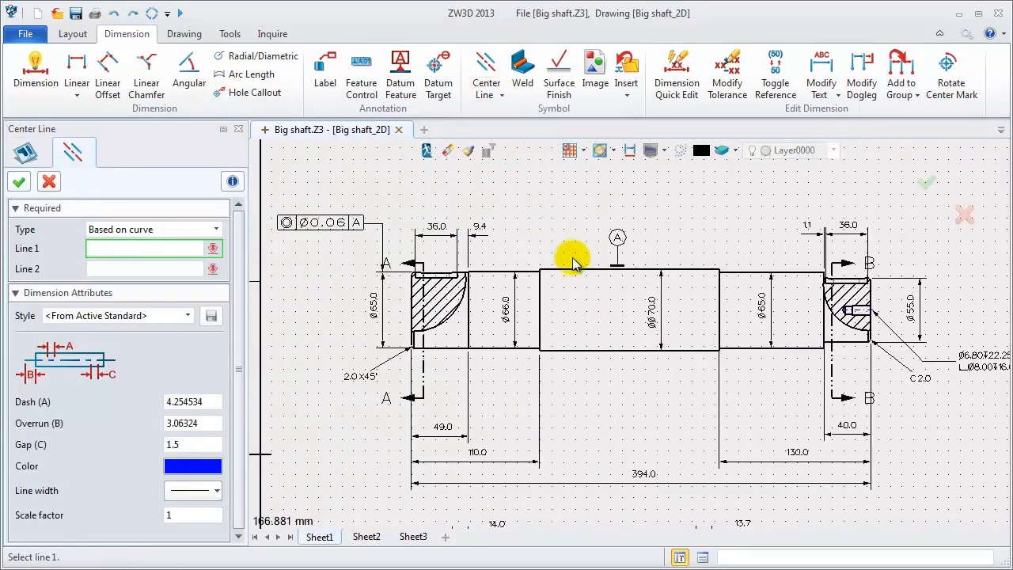
click(582, 349)
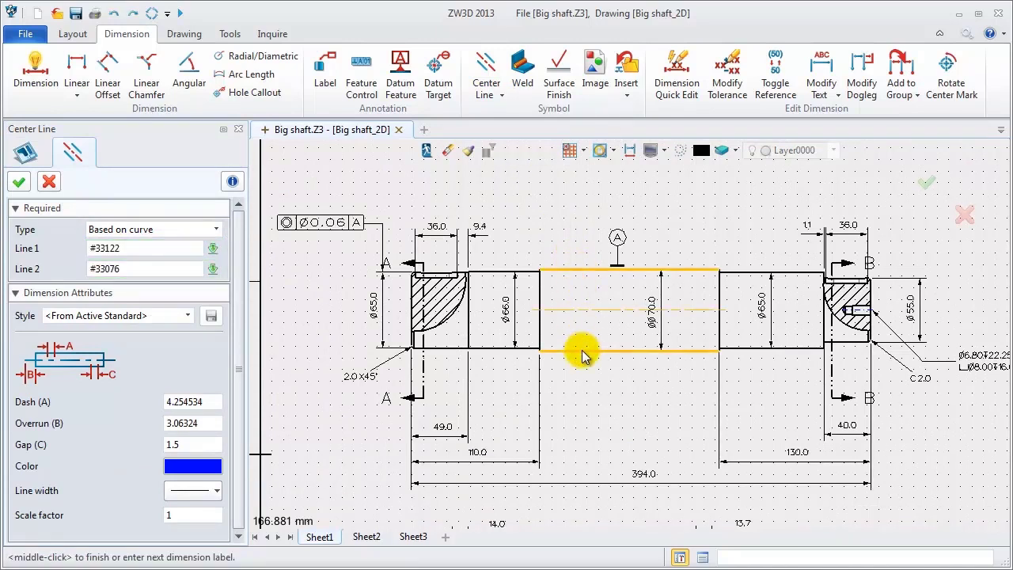
scroll(212, 423, up, 4)
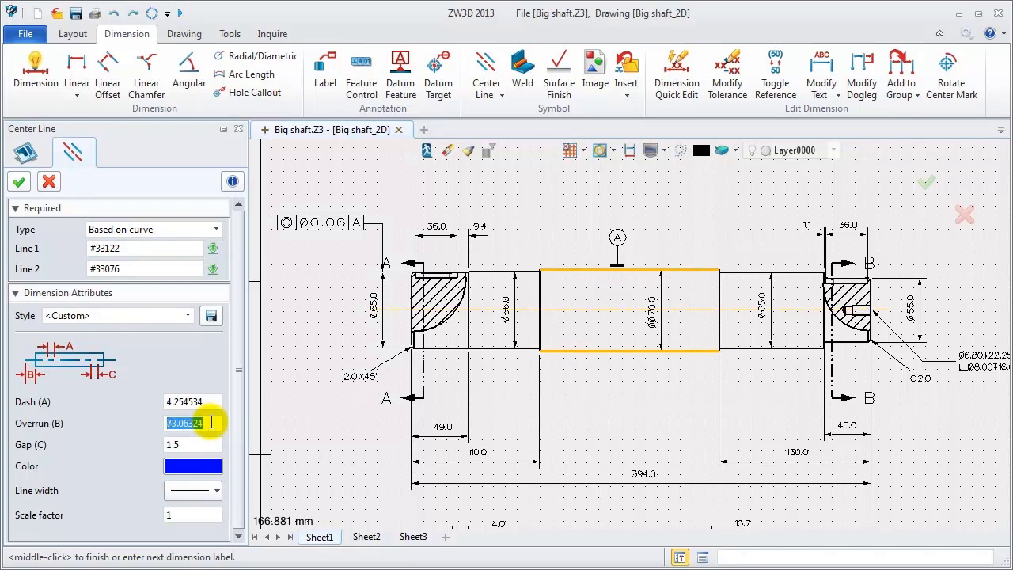
click(215, 491)
click(214, 497)
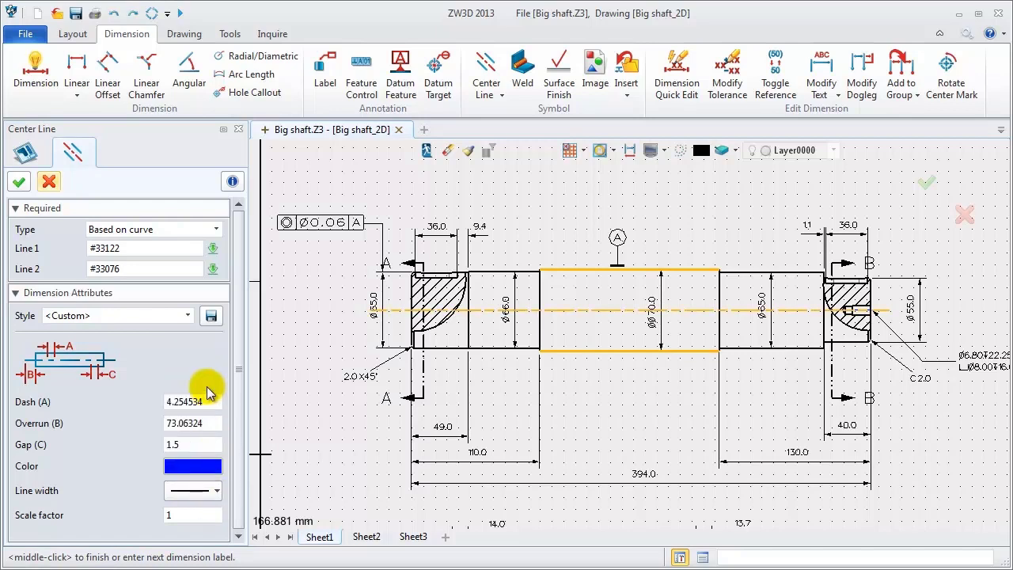
middle_click(207, 388)
scroll(599, 204, up, 1)
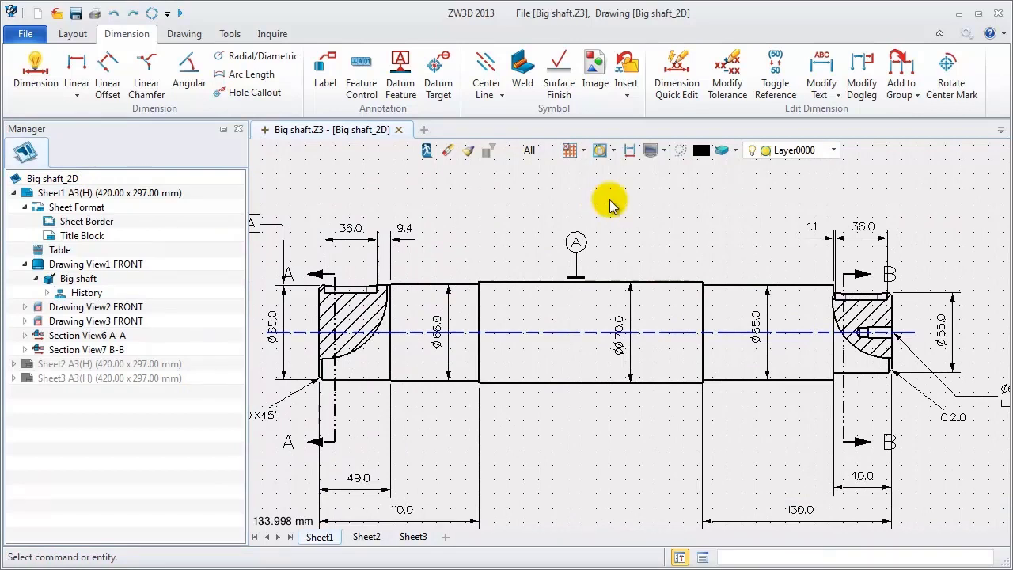
- Add a machining-required 1.6 finish symbol, turned 180°, below the left end section's bottom edge
click(559, 79)
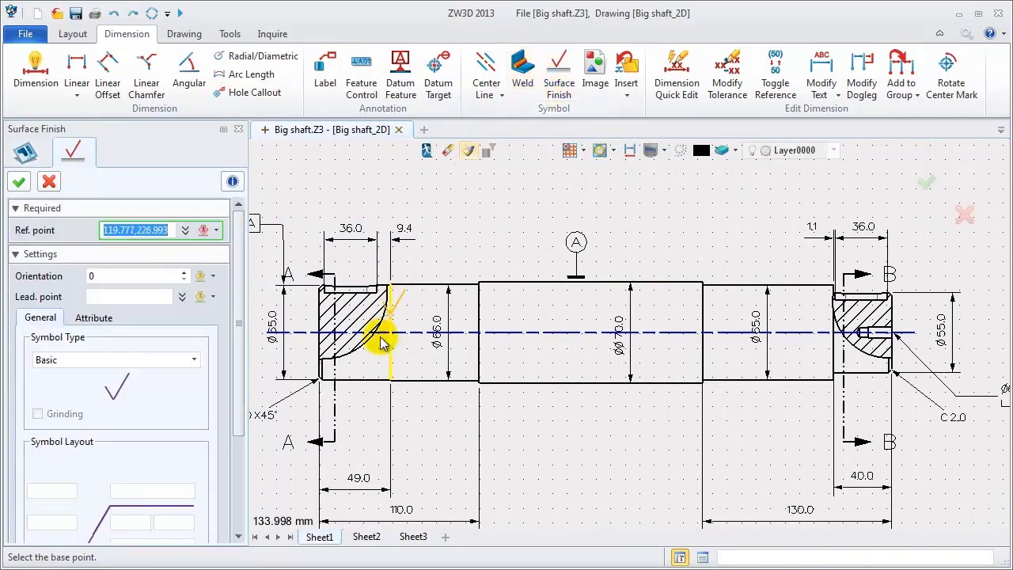
click(354, 384)
click(91, 276)
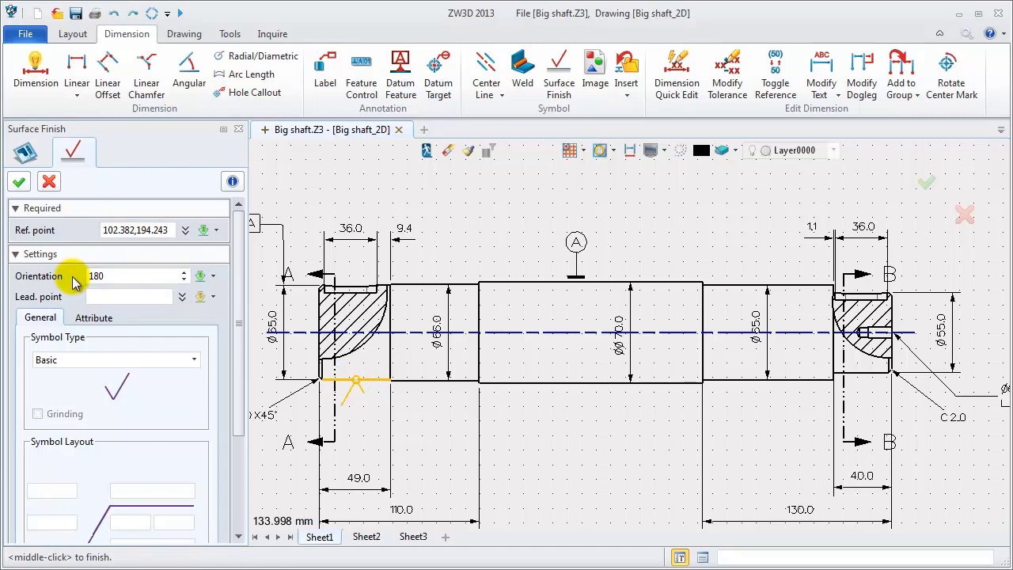
click(95, 361)
click(89, 387)
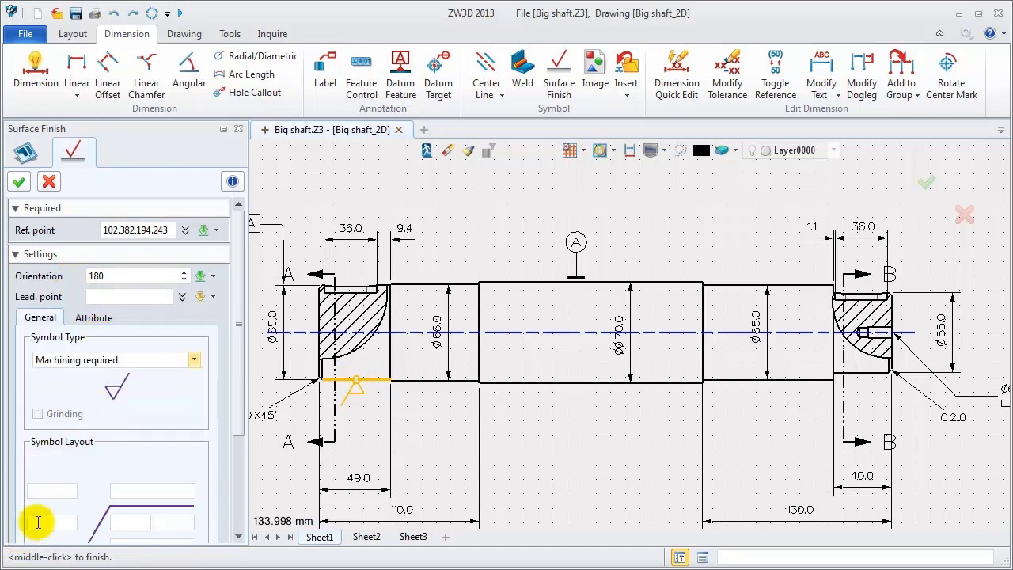
drag(238, 436, 237, 490)
click(53, 434)
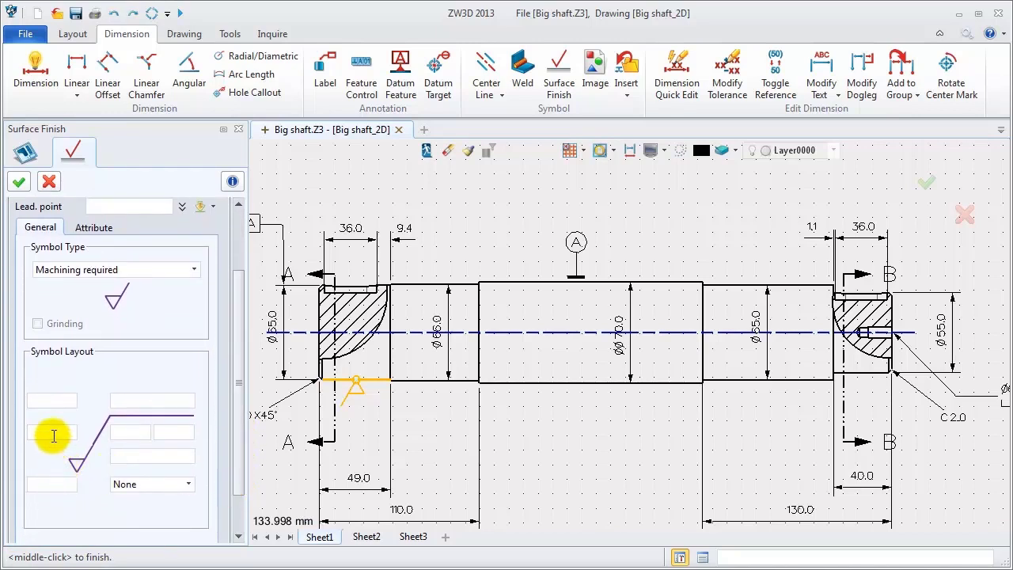
text(1.6)
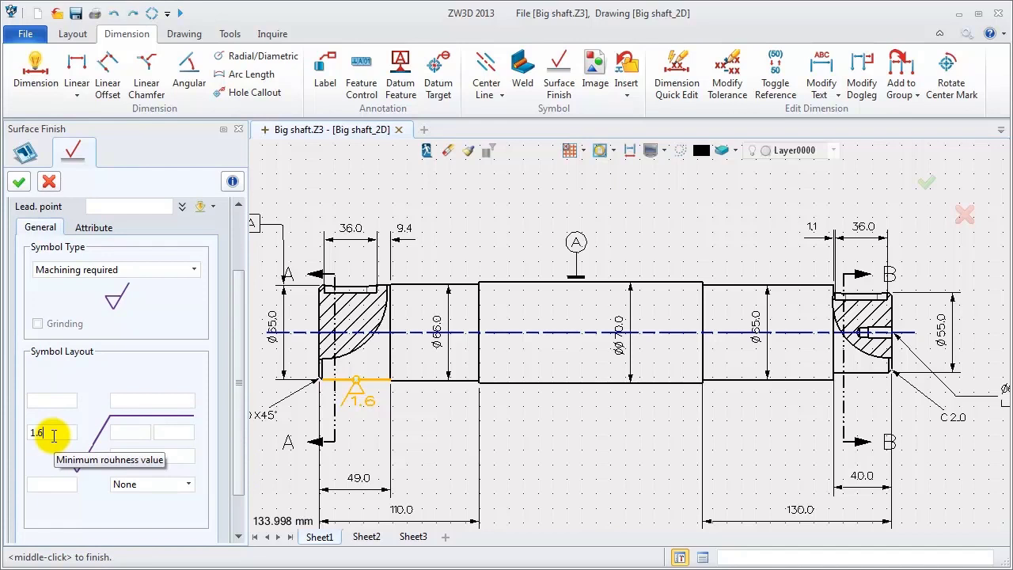
click(18, 181)
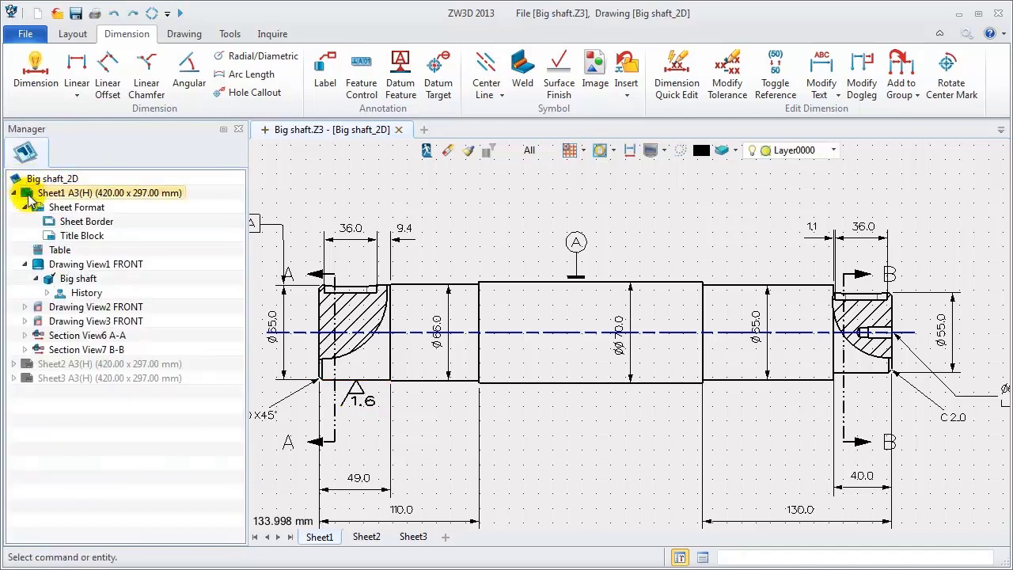
- Attach a 3.2 finish symbol, rotated 90°, to the extension line under the Ø70 shoulder
middle_click(440, 452)
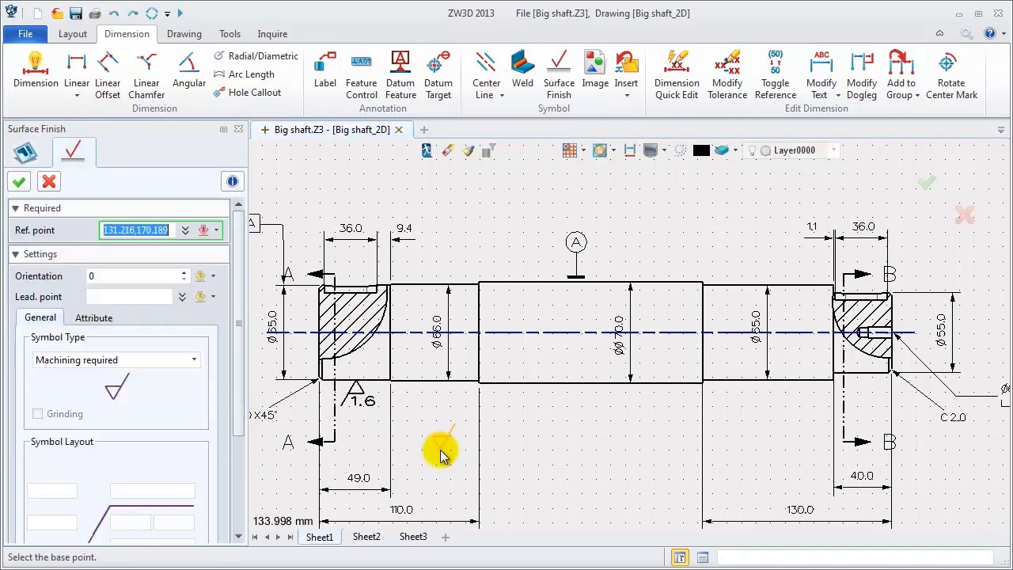
click(479, 434)
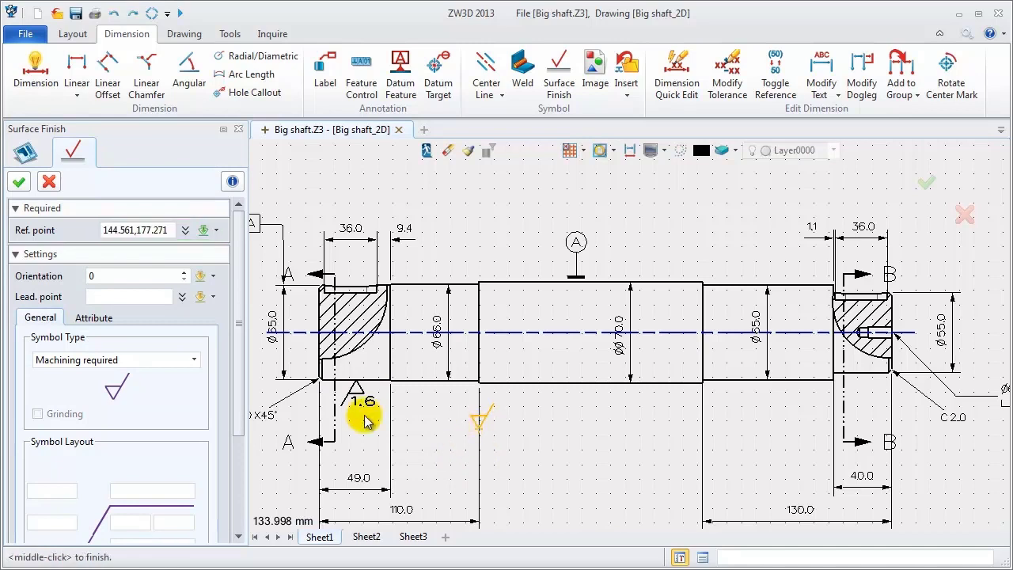
click(106, 276)
text(9)
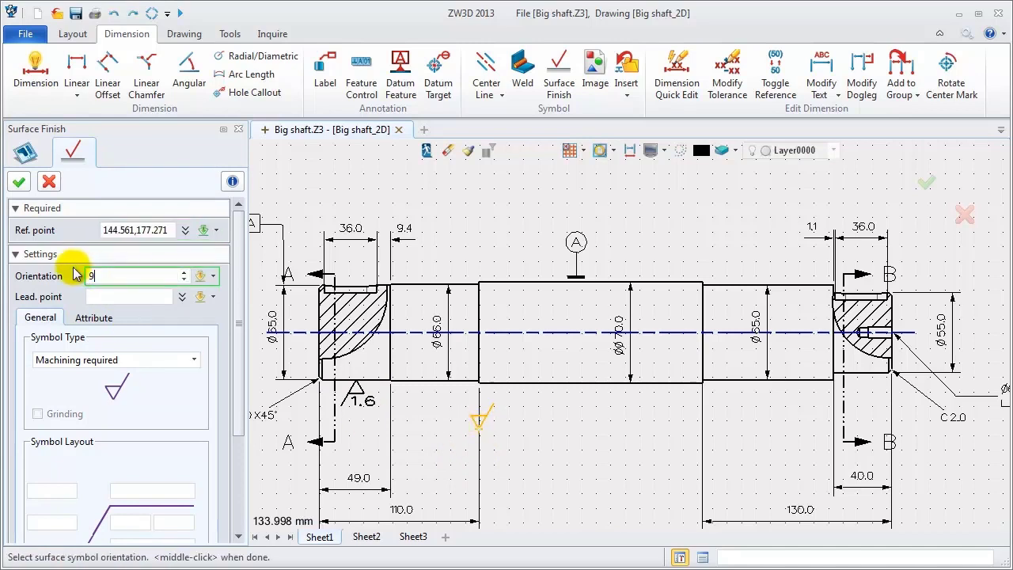
click(66, 520)
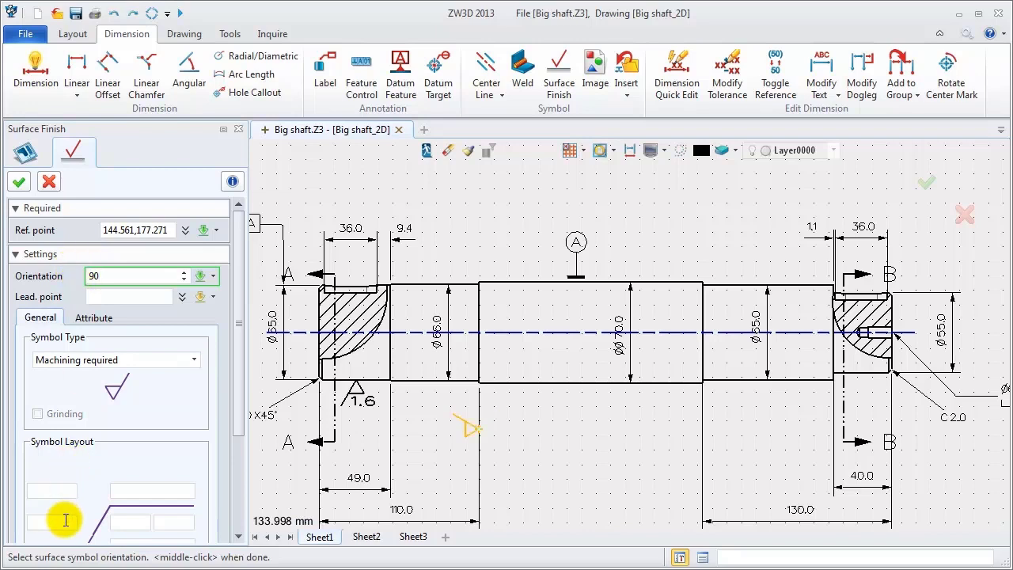
click(19, 181)
middle_click(665, 466)
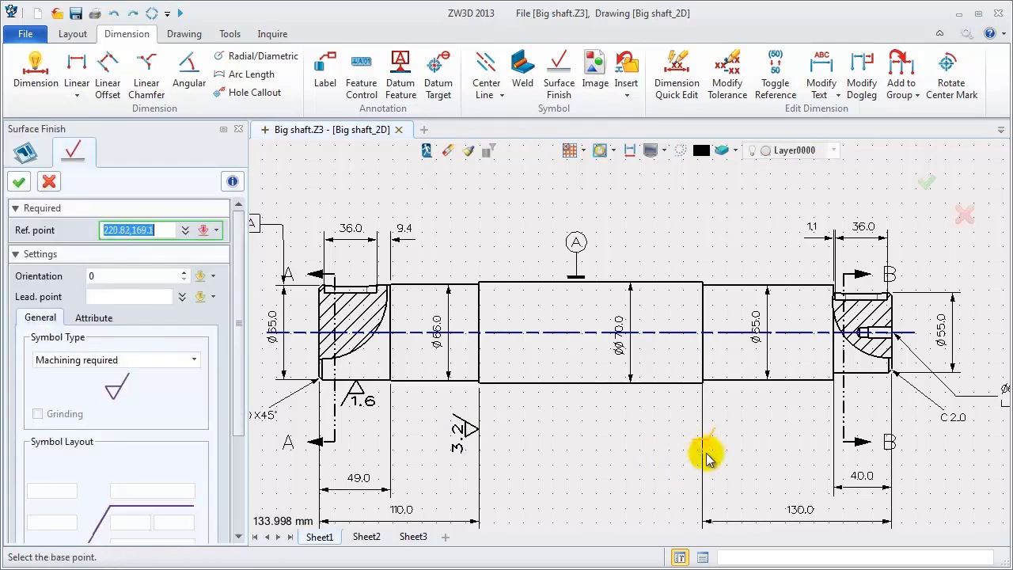
- Place a 12.5 machining-required symbol, orientation 180, beneath the Ø70 middle section's bottom edge
click(598, 386)
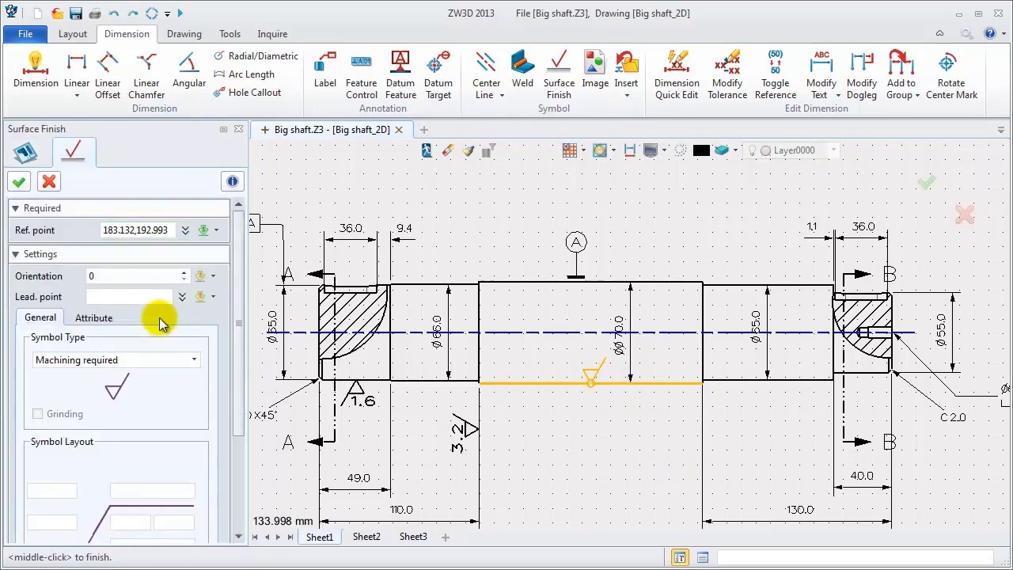
click(103, 276)
text(180)
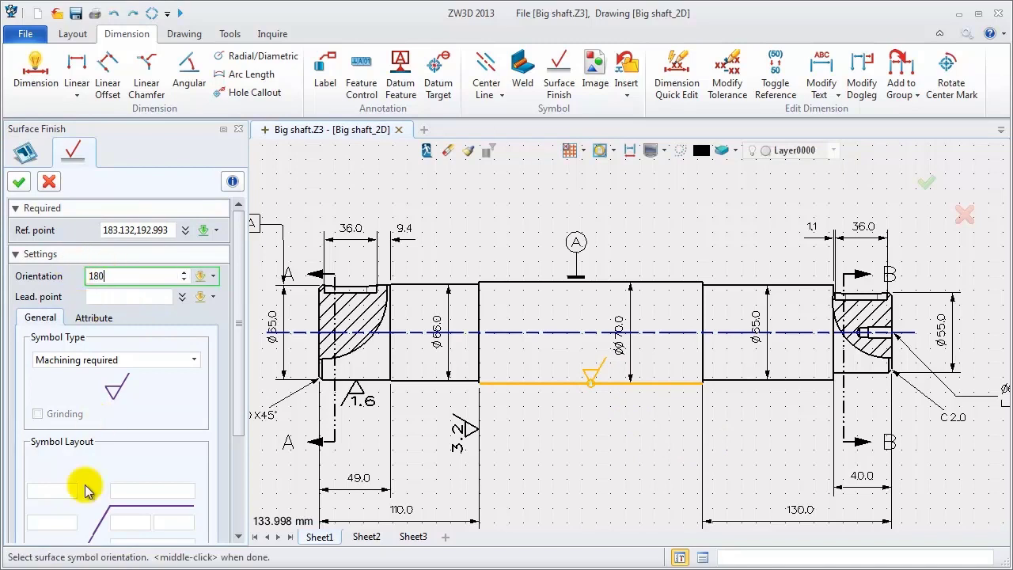
click(55, 519)
text(12.5)
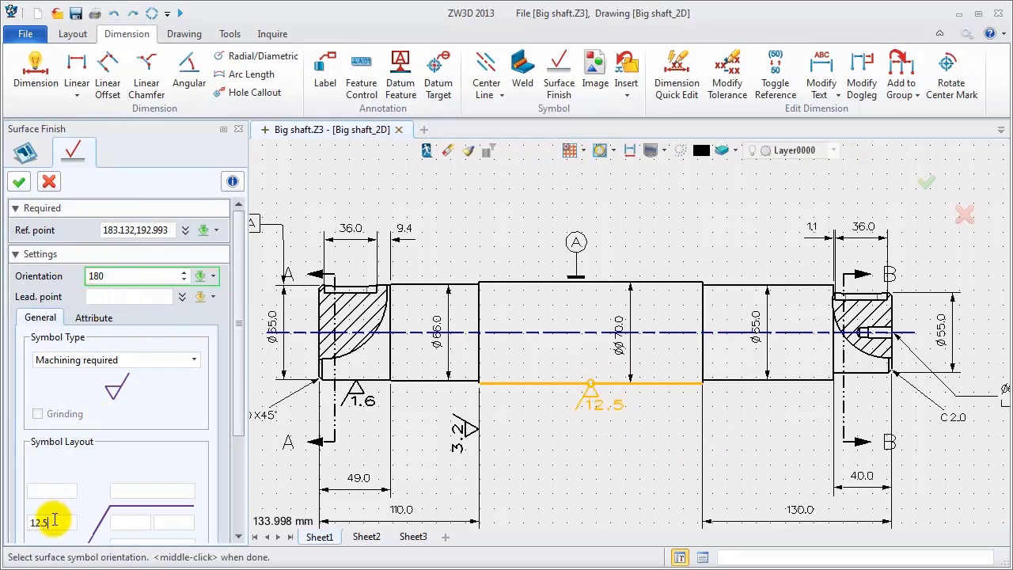
click(19, 181)
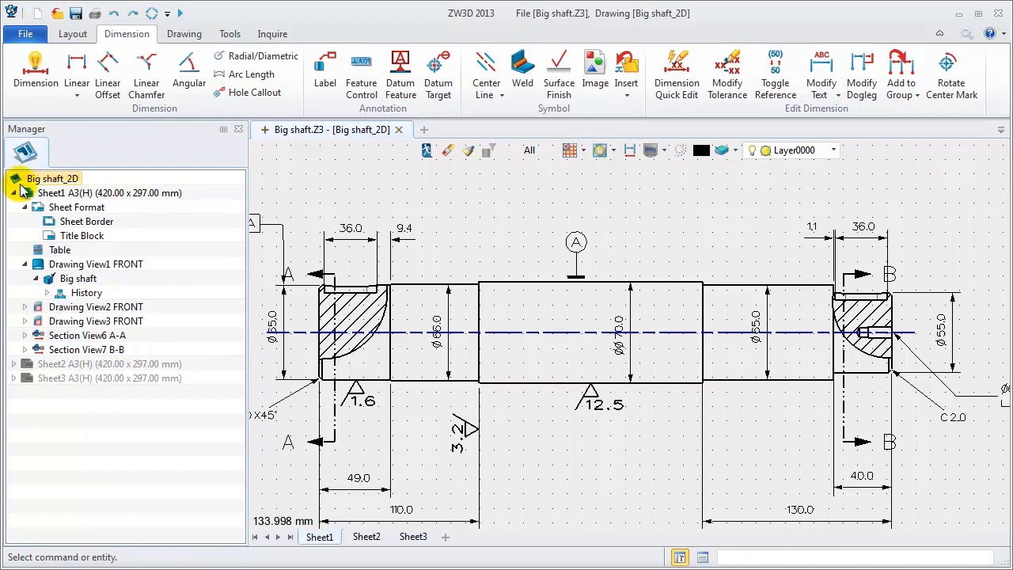
- Add a 3.2 surface finish symbol beside the keyway in section A-A
mouse_move(271, 479)
middle_down()
mouse_move(283, 432)
mouse_move(328, 356)
mouse_move(315, 446)
mouse_move(317, 327)
middle_up()
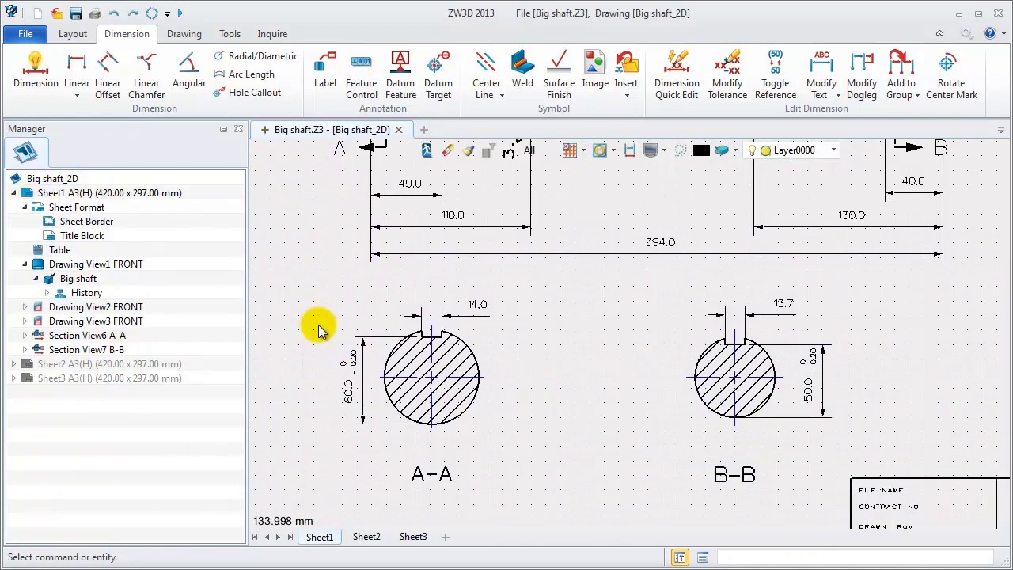
middle_click(319, 331)
click(402, 318)
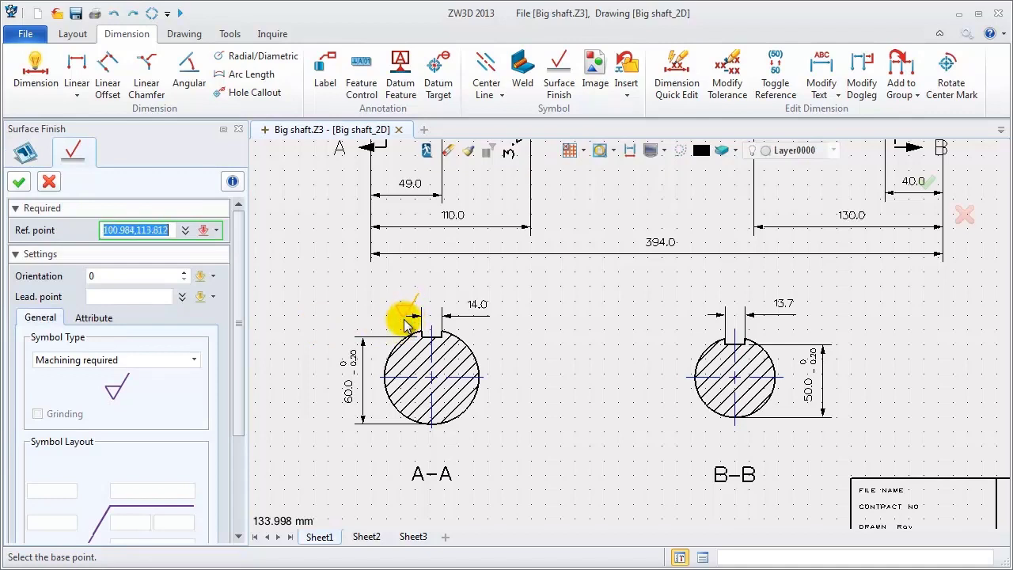
click(404, 320)
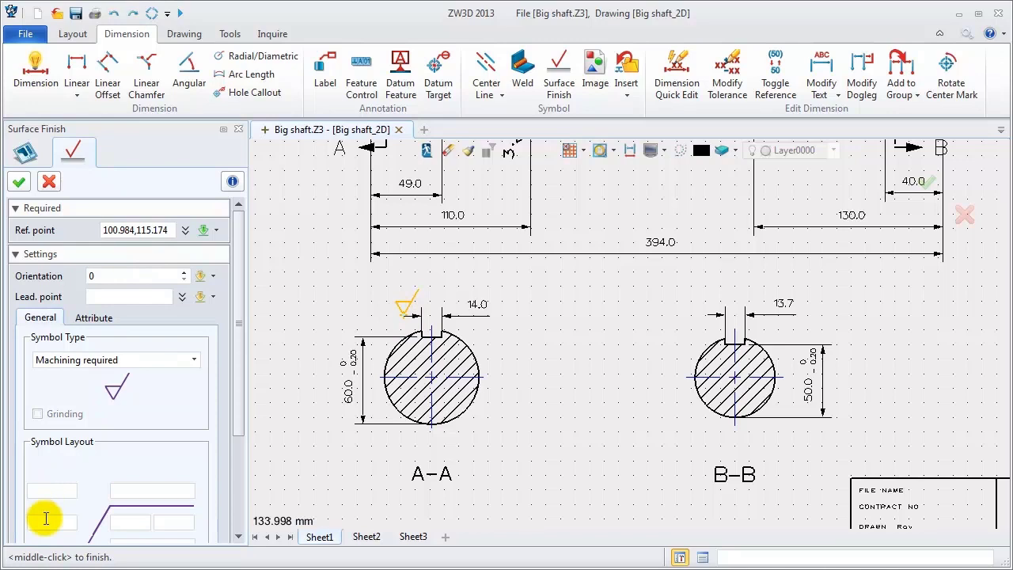
click(19, 182)
- Add a 6.5 surface finish symbol on section A-A's 60.0 diameter dimension
middle_click(288, 299)
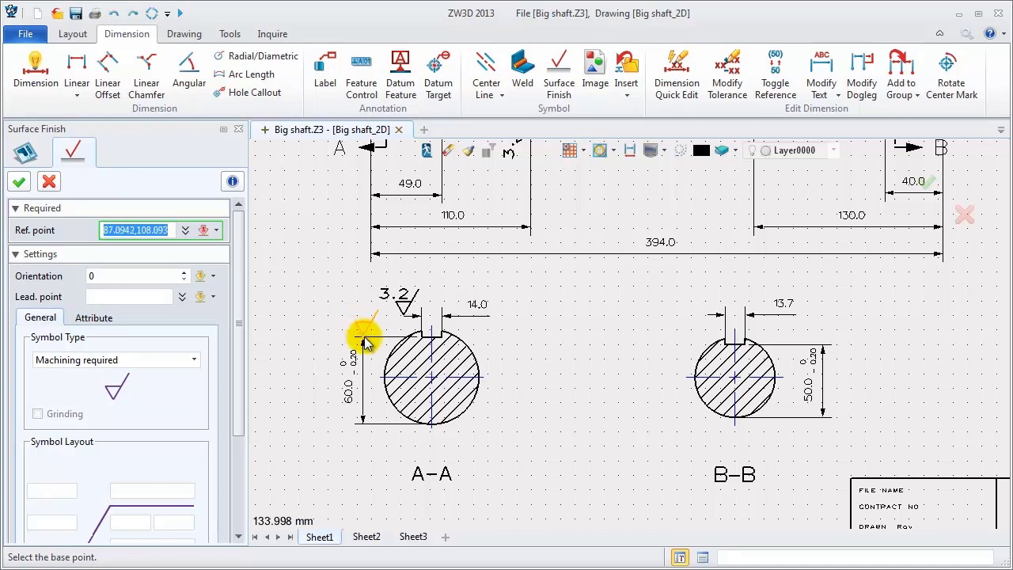
click(363, 337)
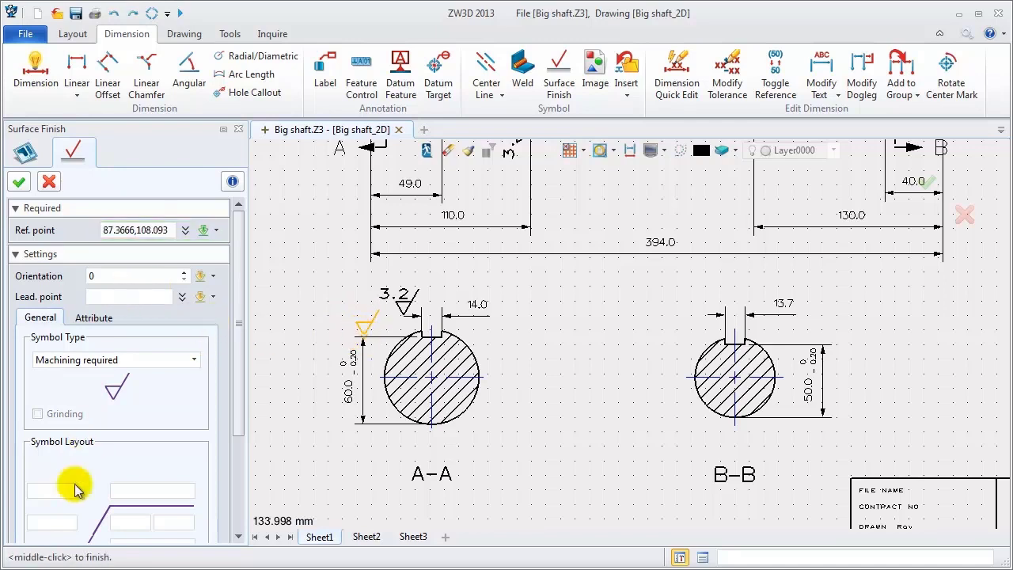
click(56, 524)
text(6.5)
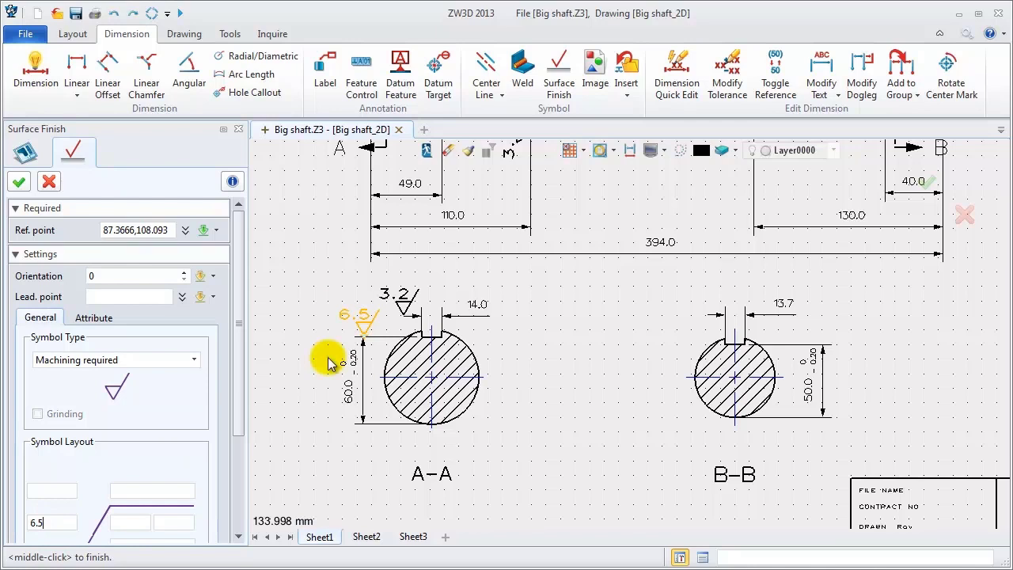
middle_click(282, 244)
middle_click(283, 244)
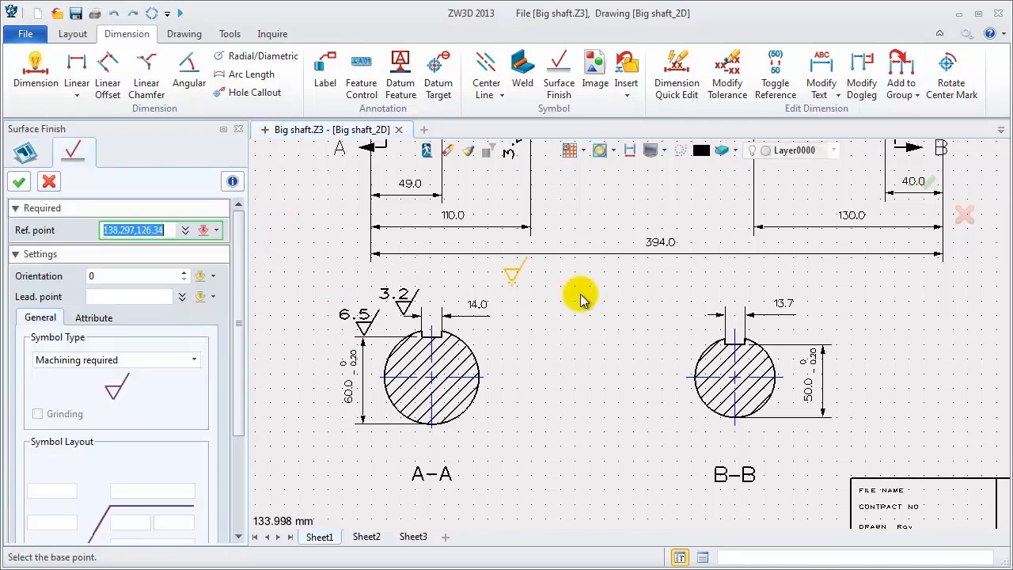
- Add a 3.2 surface finish symbol at section B-B's keyway
click(708, 316)
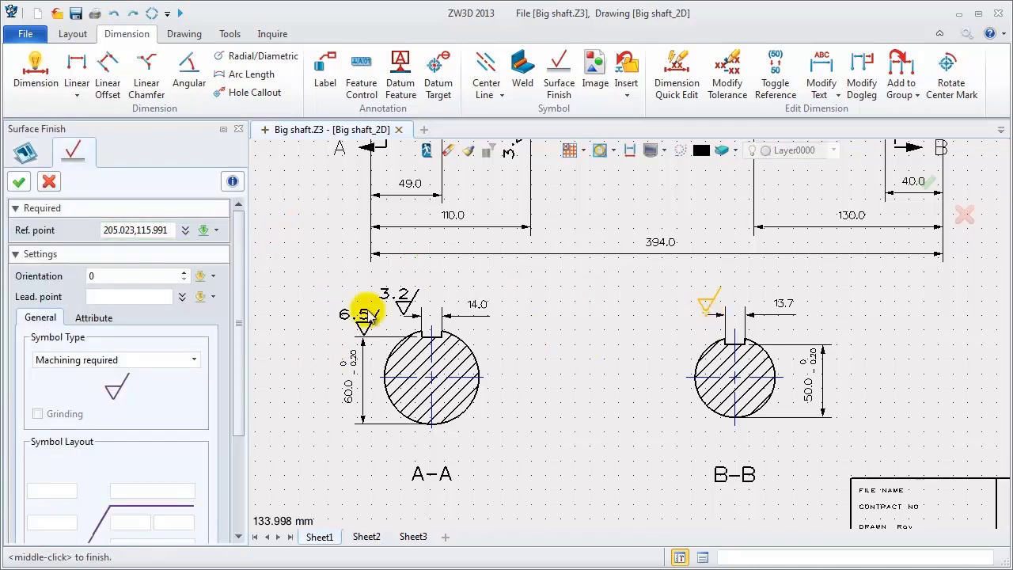
click(58, 521)
text(3.2)
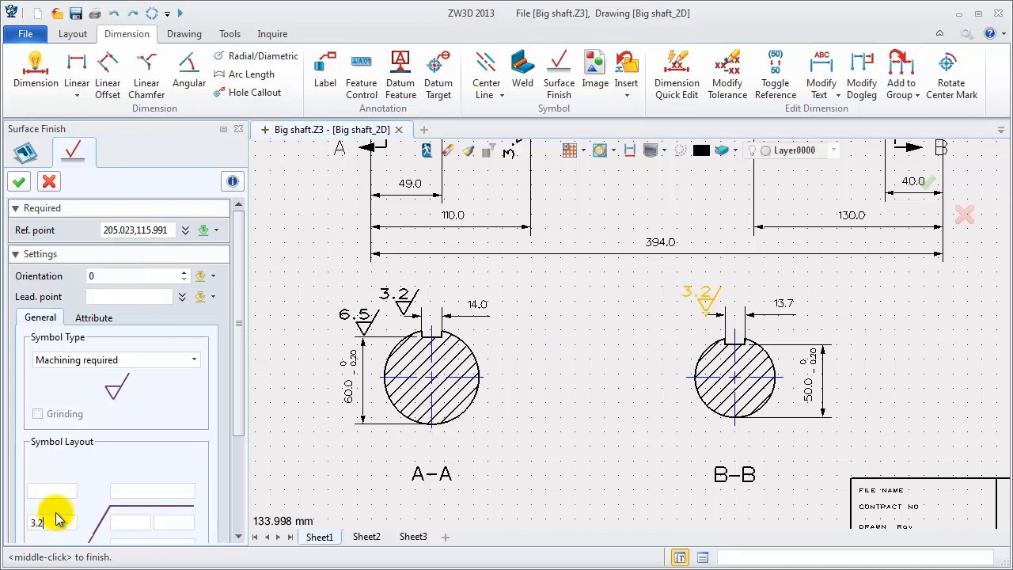
middle_click(266, 446)
- Add a 6.5 symbol on B-B's 50.0 diameter dimension and fit the whole sheet in view
middle_click(267, 446)
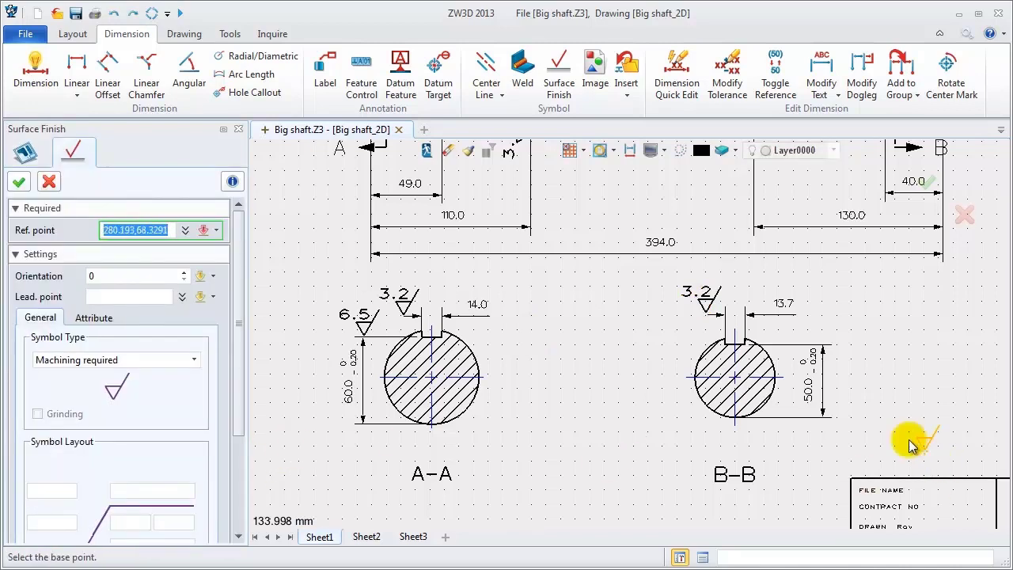
click(823, 349)
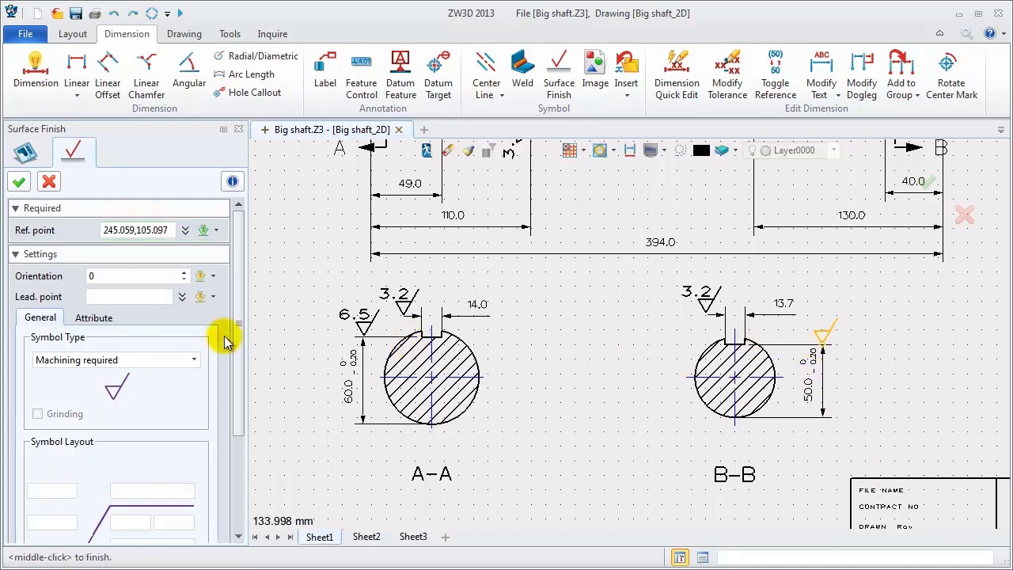
text(6.5)
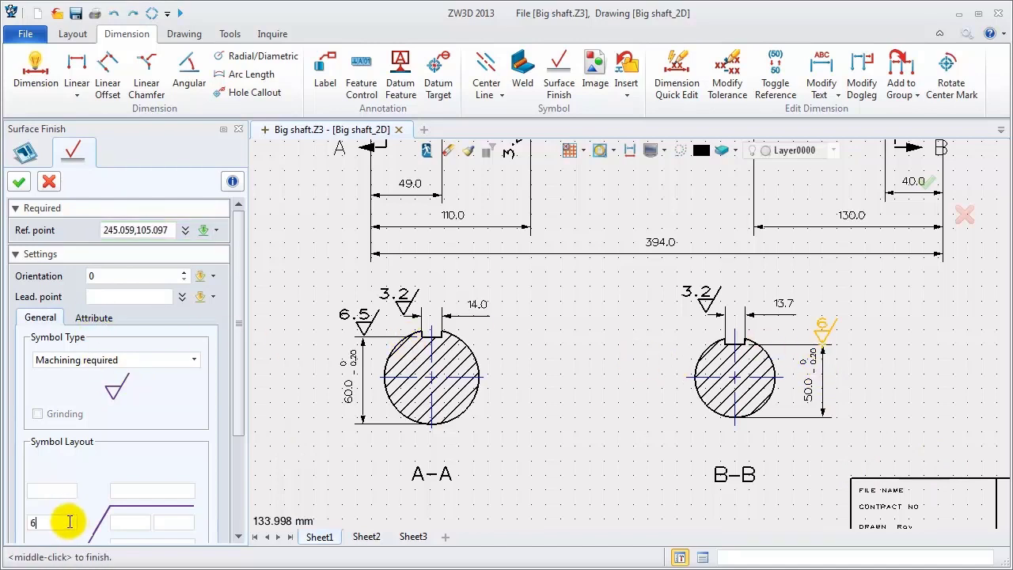
click(19, 184)
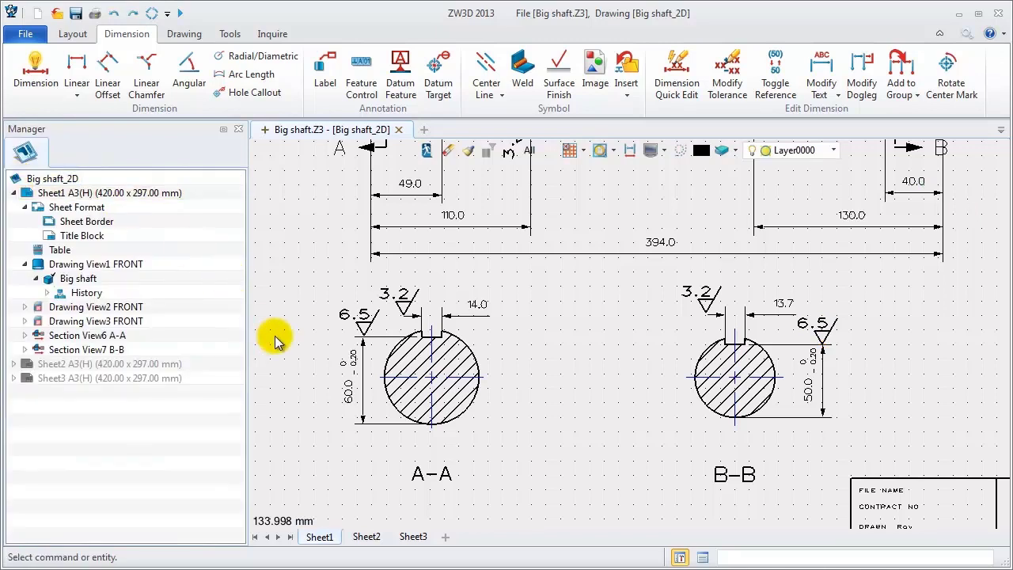
key(ctrl+a)
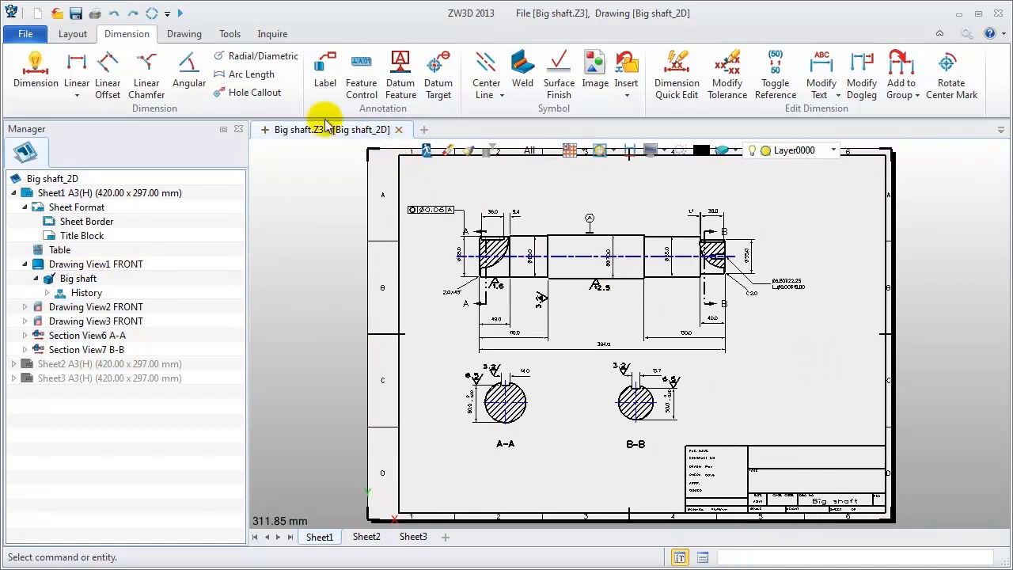
- Start a text note with its origin at 305,85, just above the title block
click(184, 35)
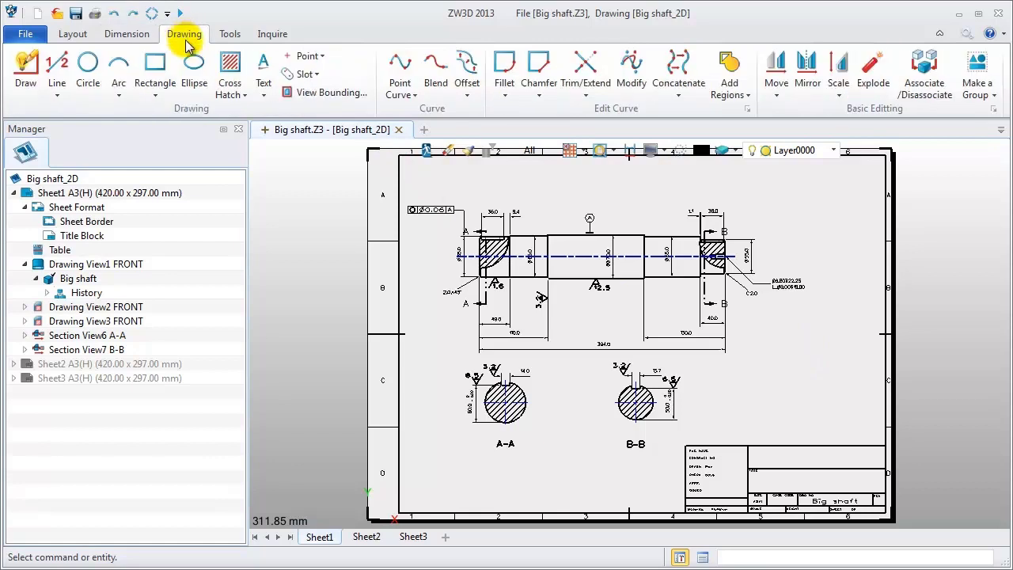
click(266, 75)
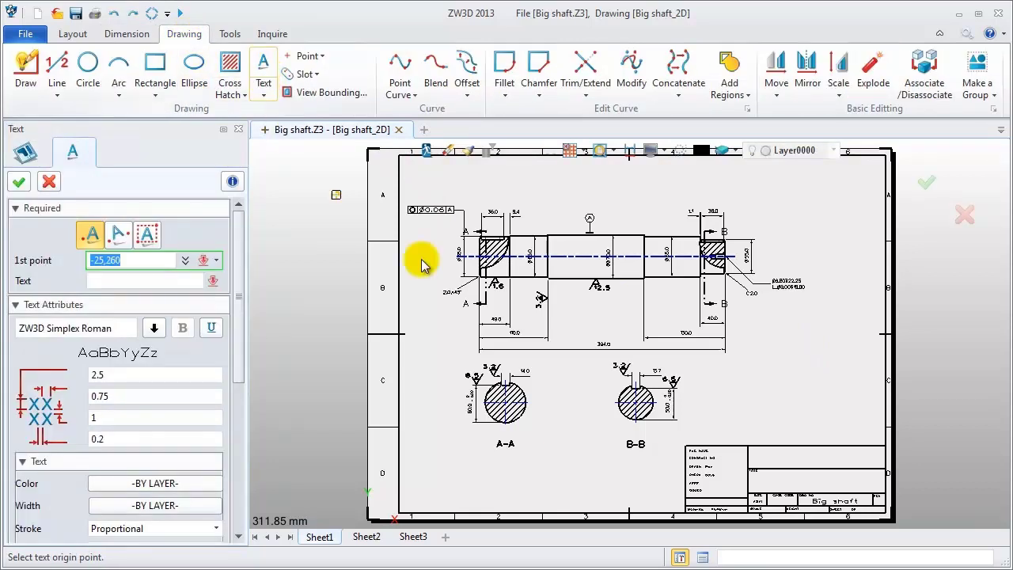
click(748, 417)
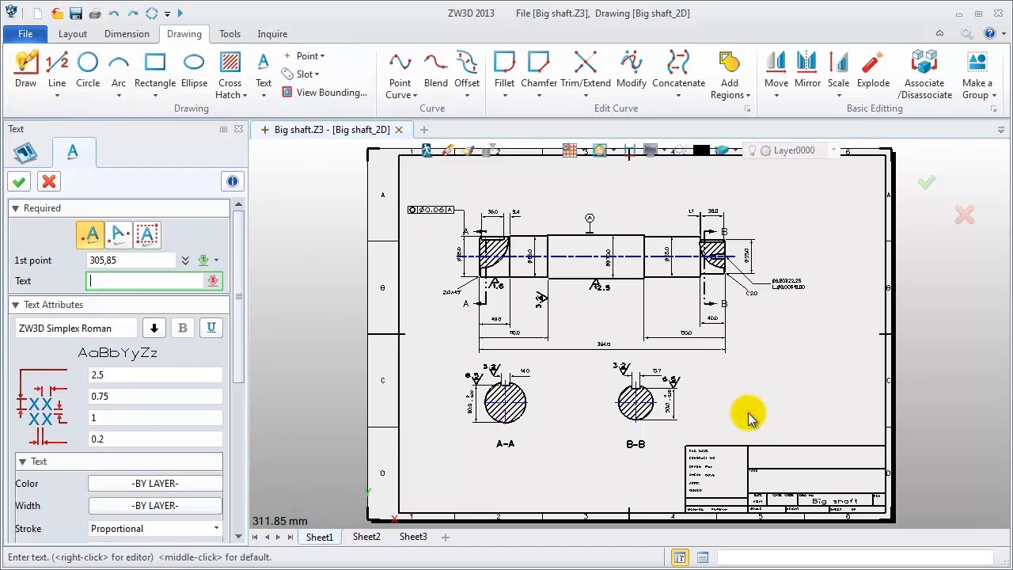
- Write 'TECHNICAL REQUIREMENTS: UNSPECIFIED RADII MUST BE 1.5MM.' and place it above the title block
click(214, 281)
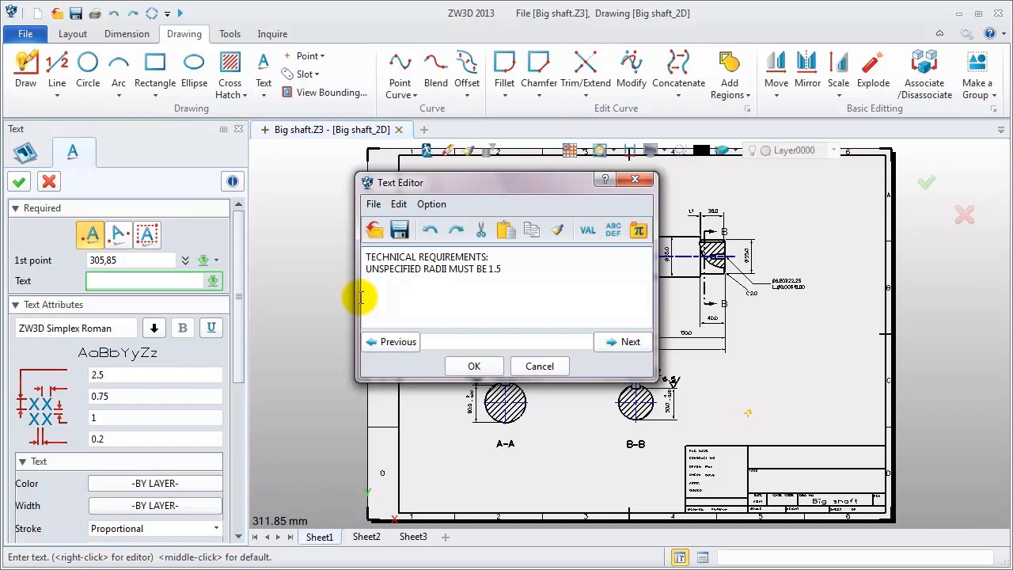
click(474, 366)
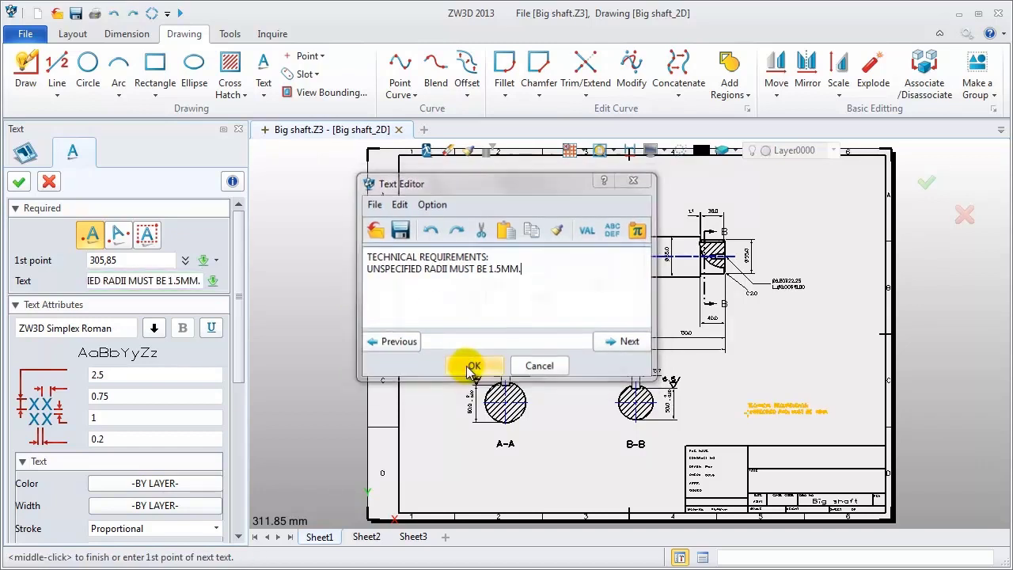
click(135, 260)
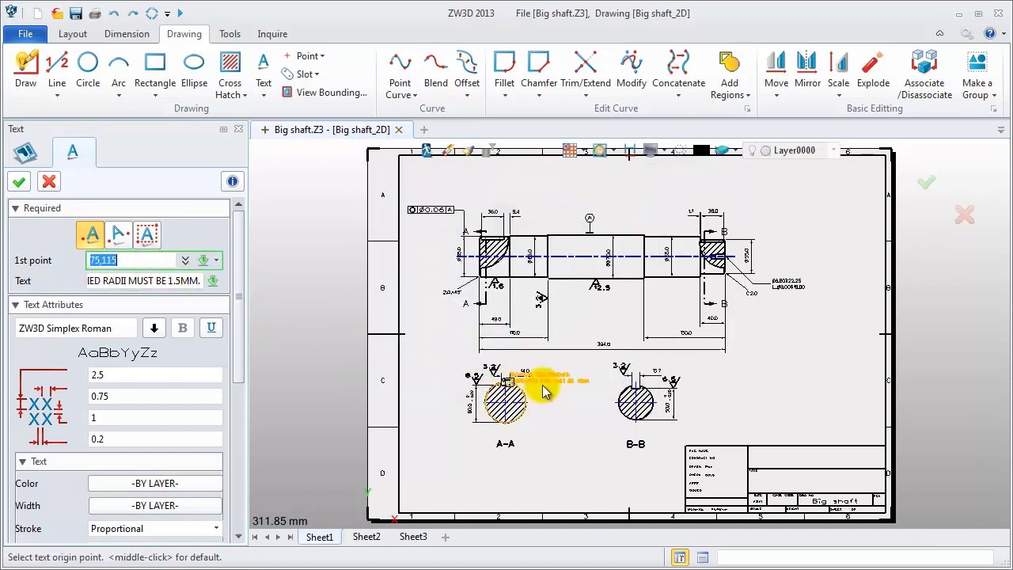
click(748, 440)
- Check the requirements note up close, return to the full sheet, and save Big shaft.Z3
middle_click(849, 426)
scroll(849, 432, up, 2)
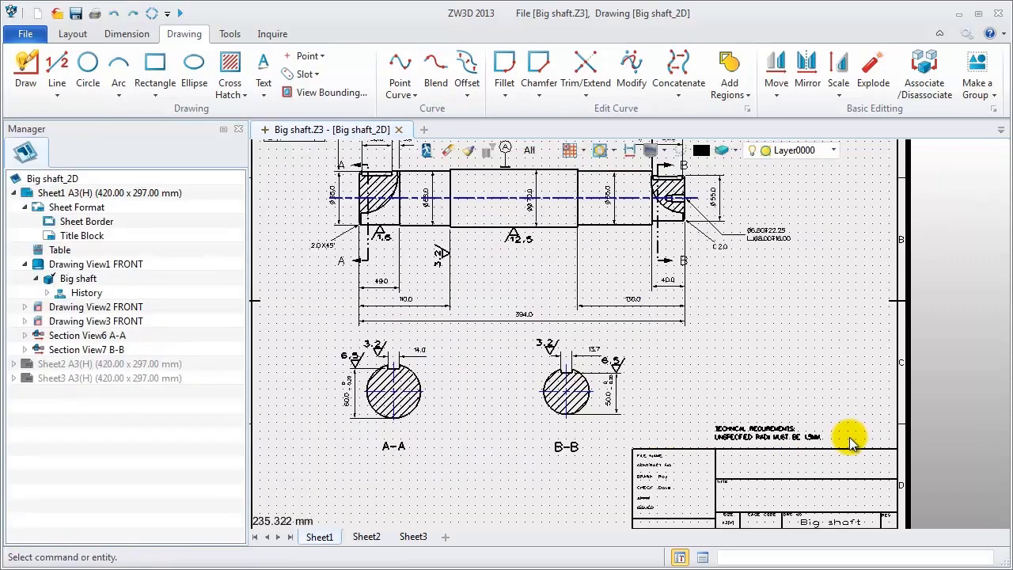
scroll(849, 442, up, 3)
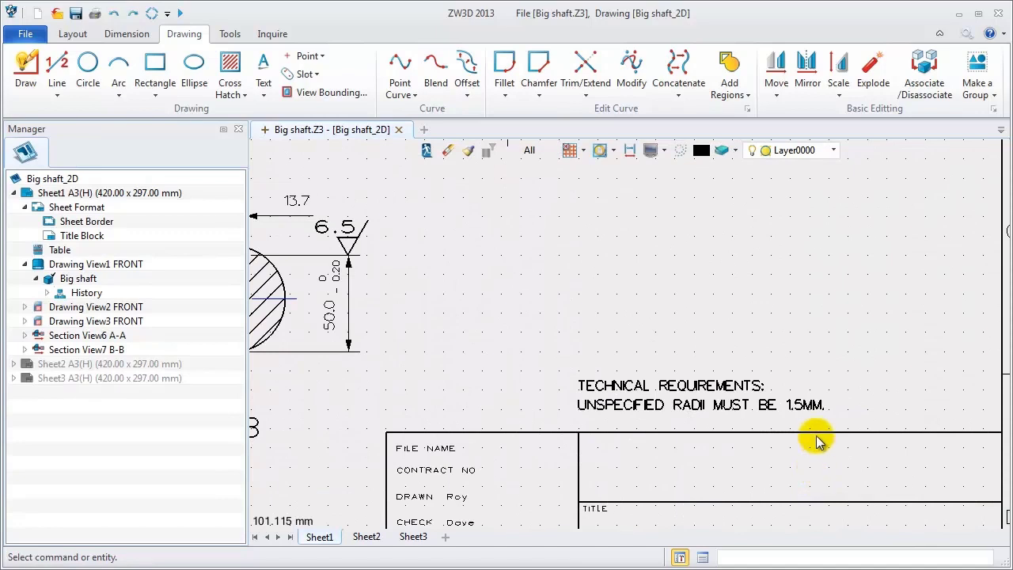
scroll(815, 437, down, 3)
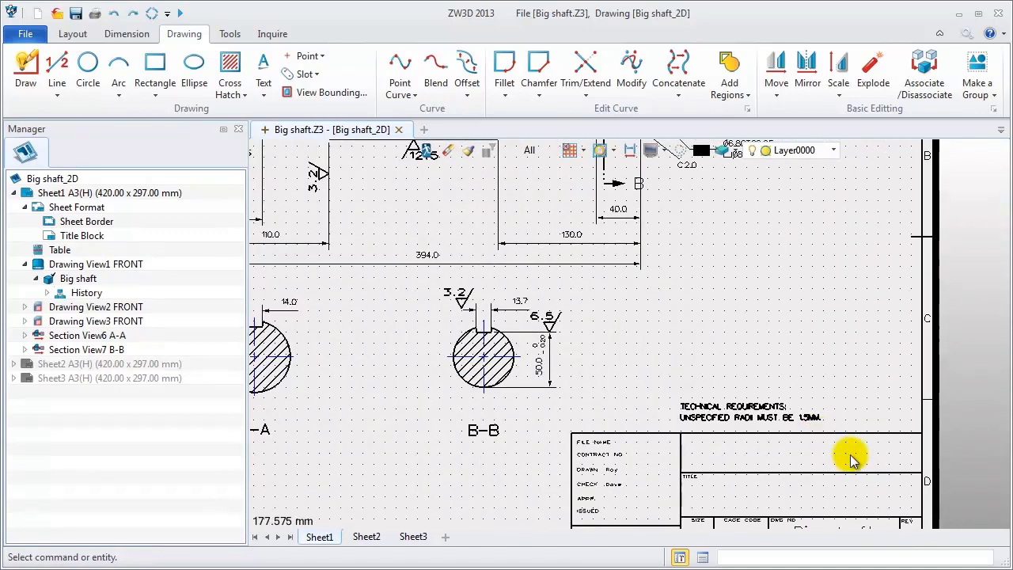
scroll(849, 457, down, 3)
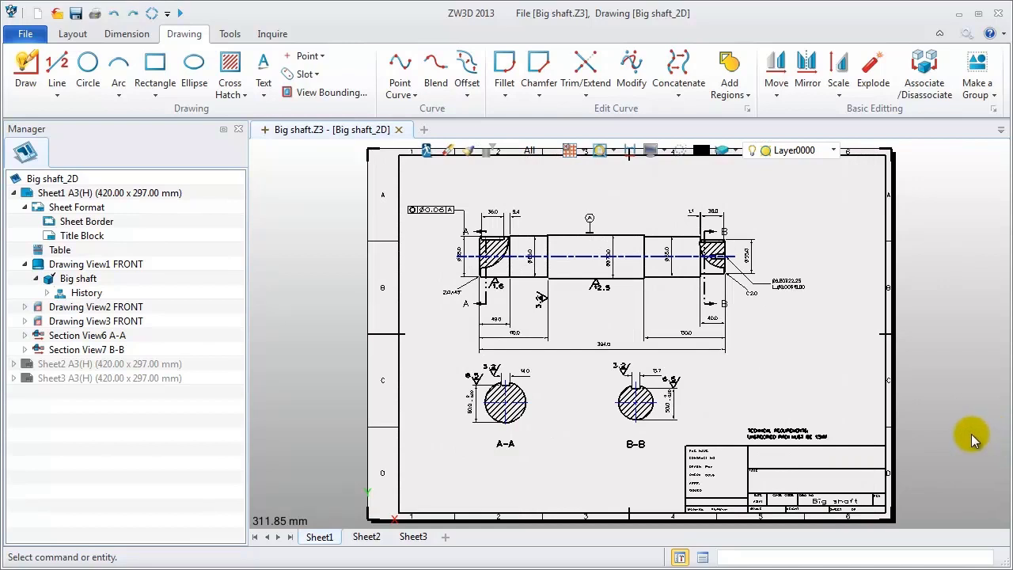
key(ctrl+s)
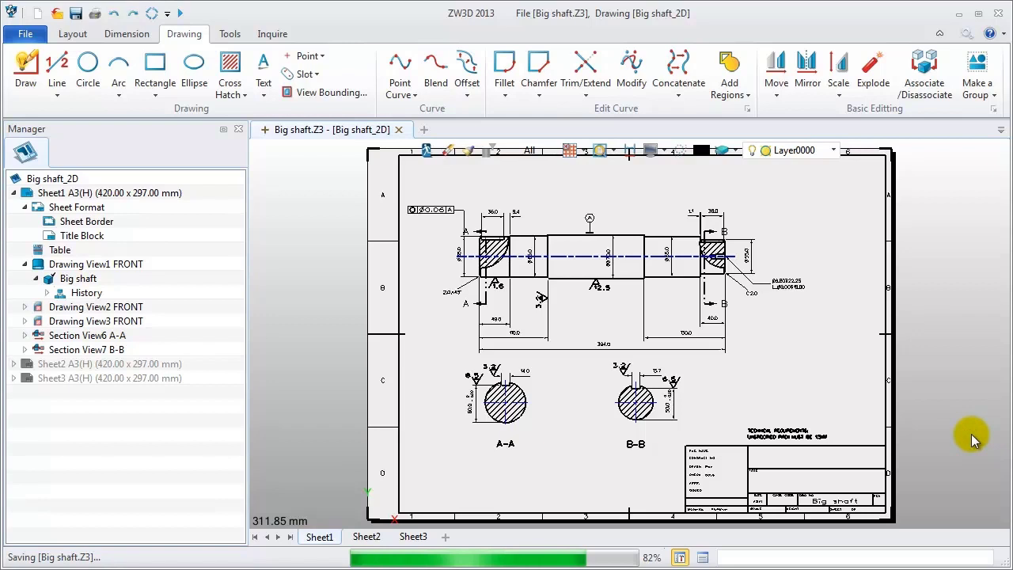